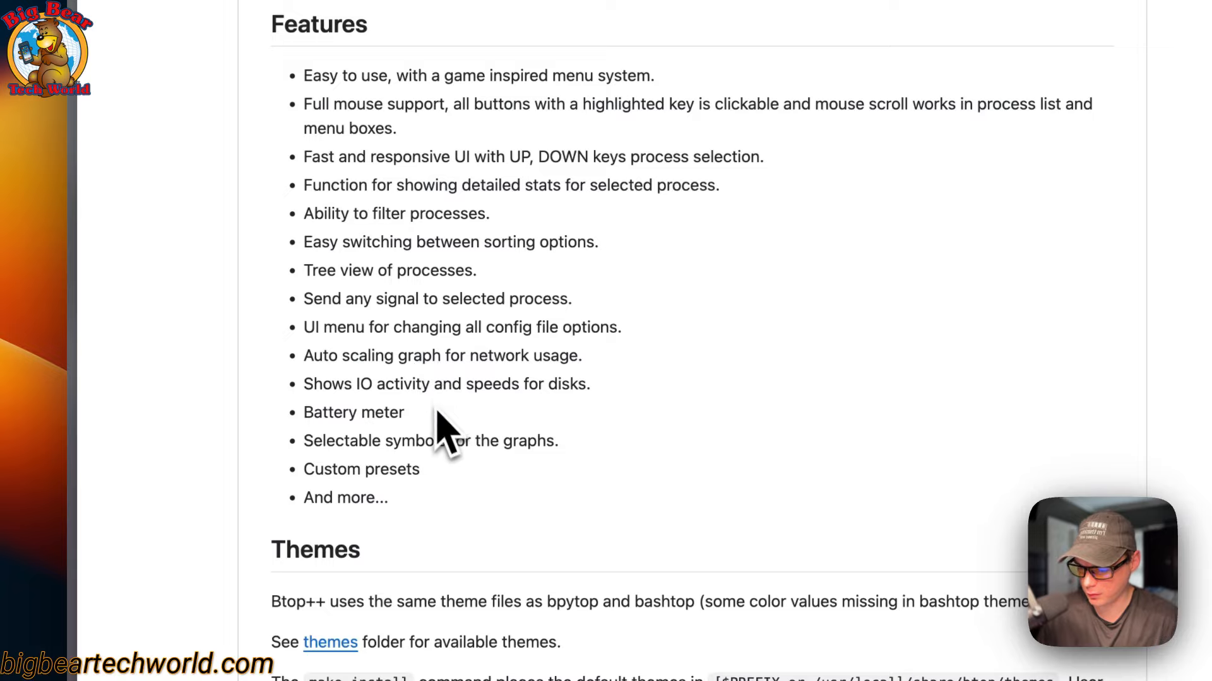
Step: Search the big-bear-video-assets repository for btop and open docker-compose.yml in the how-to-install-btop-on-portainer folder
{"action": "scroll", "coordinate": [441, 427], "scroll_direction": "down", "scroll_amount": 5}
{"action": "scroll", "coordinate": [441, 429], "scroll_direction": "up", "scroll_amount": 10}
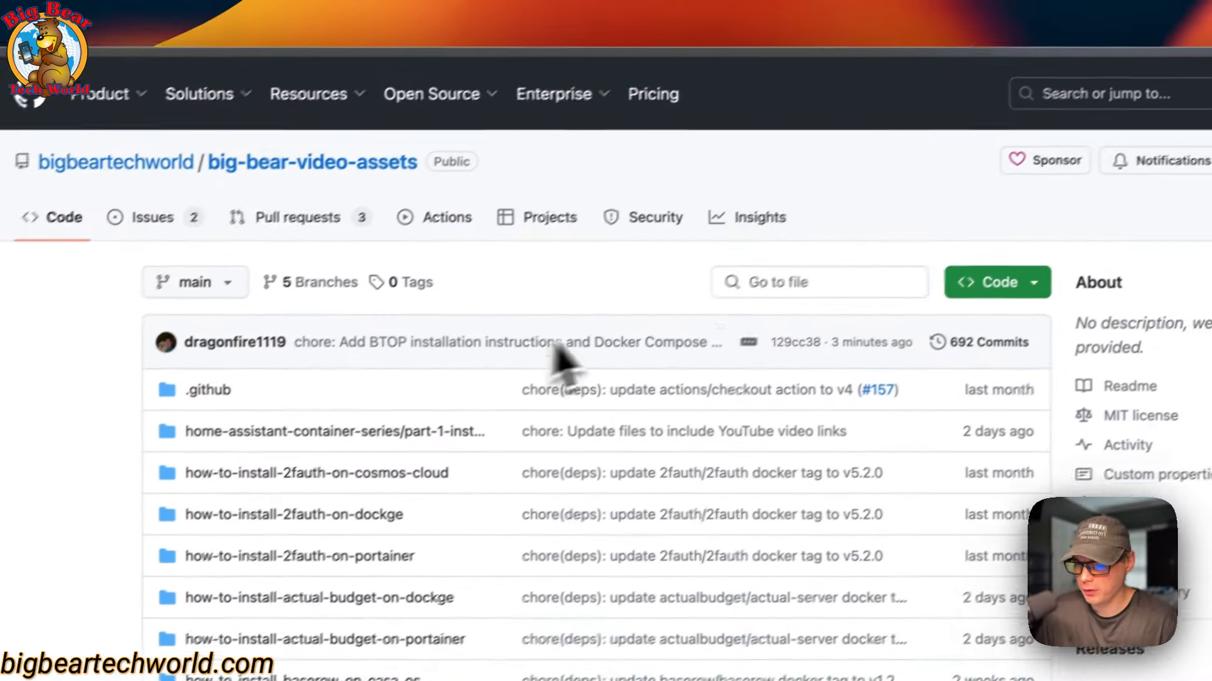
{"action": "left_click", "coordinate": [726, 213]}
{"action": "type", "text": "btop"}
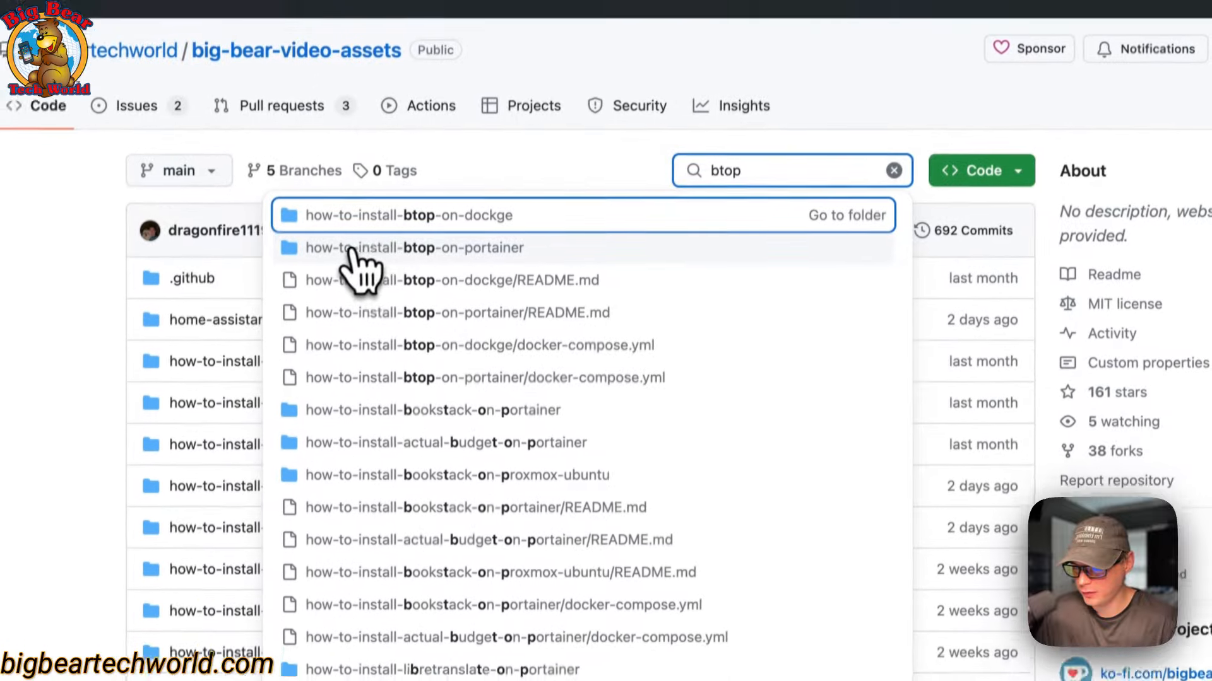
{"action": "left_click", "coordinate": [383, 233]}
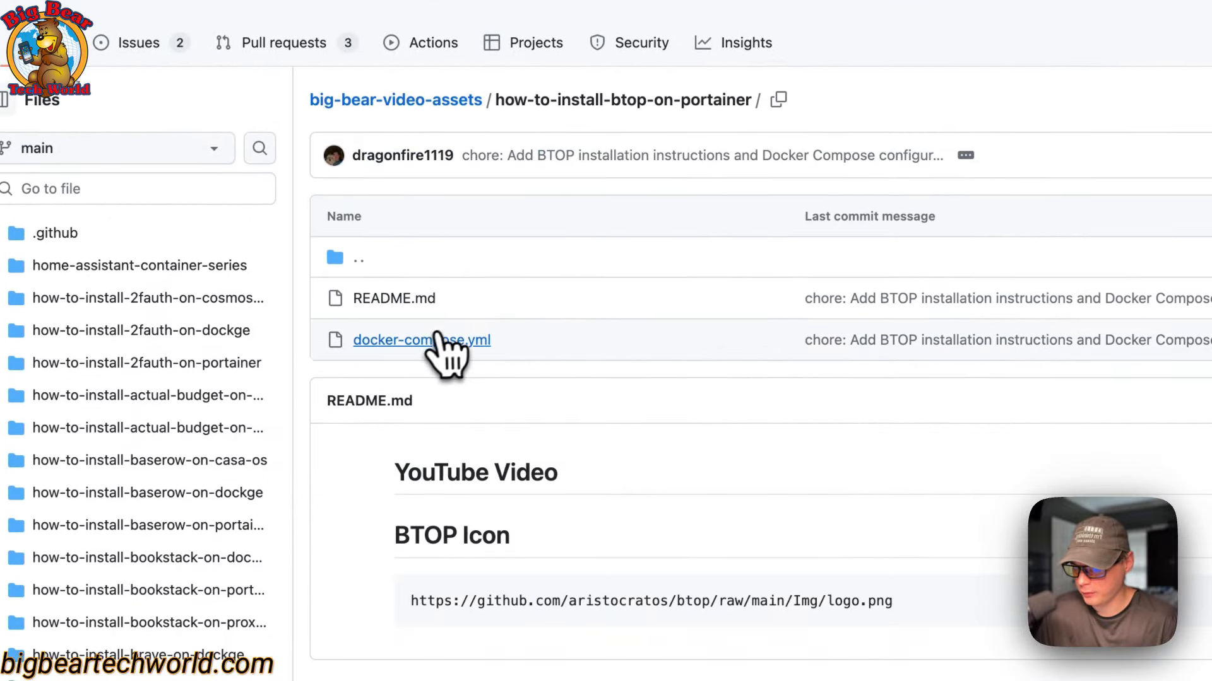
{"action": "left_click", "coordinate": [422, 340]}
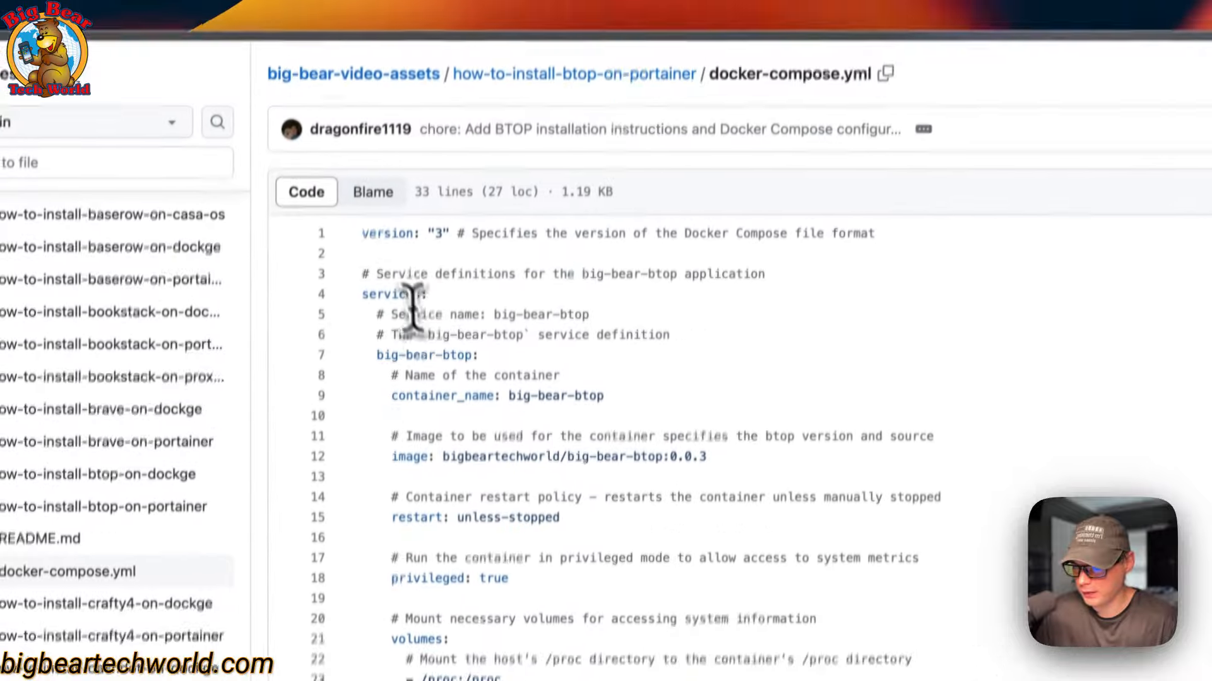
Step: Review the compose file's version, big-bear-btop service, container name, image and tag, restart policy and privileged mode
{"action": "left_click_drag", "start_coordinate": [358, 267], "coordinate": [862, 266]}
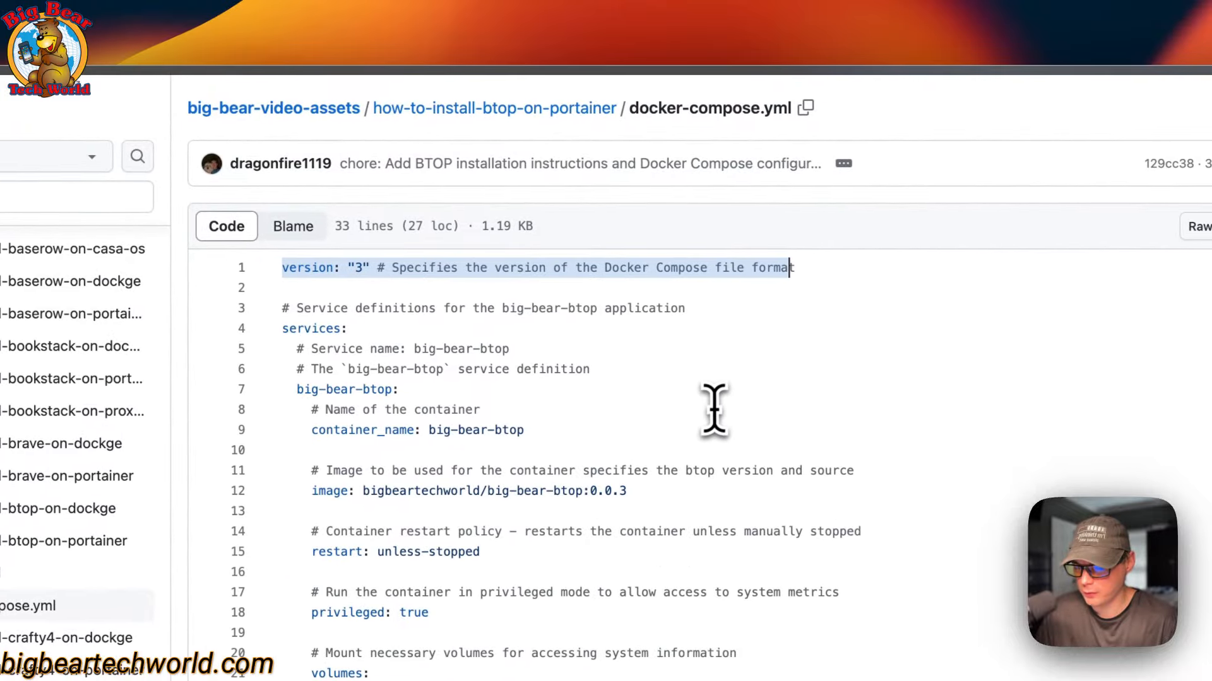
{"action": "left_click_drag", "start_coordinate": [282, 328], "coordinate": [346, 328]}
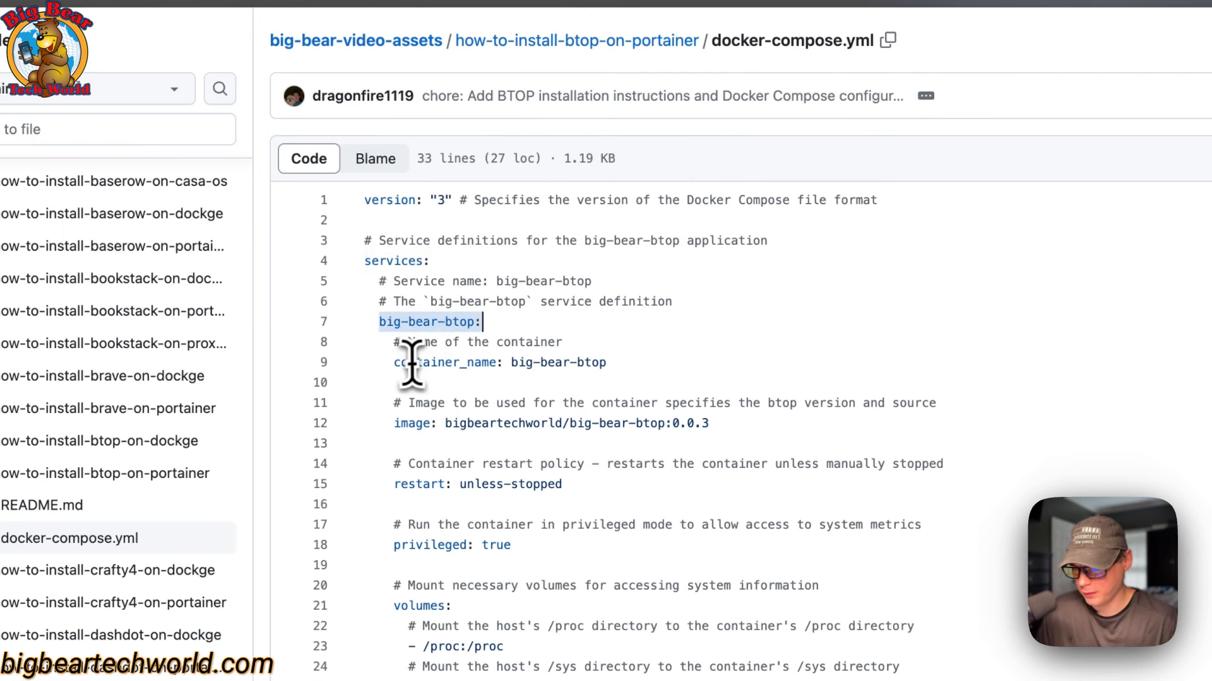
{"action": "left_click_drag", "start_coordinate": [395, 363], "coordinate": [591, 366]}
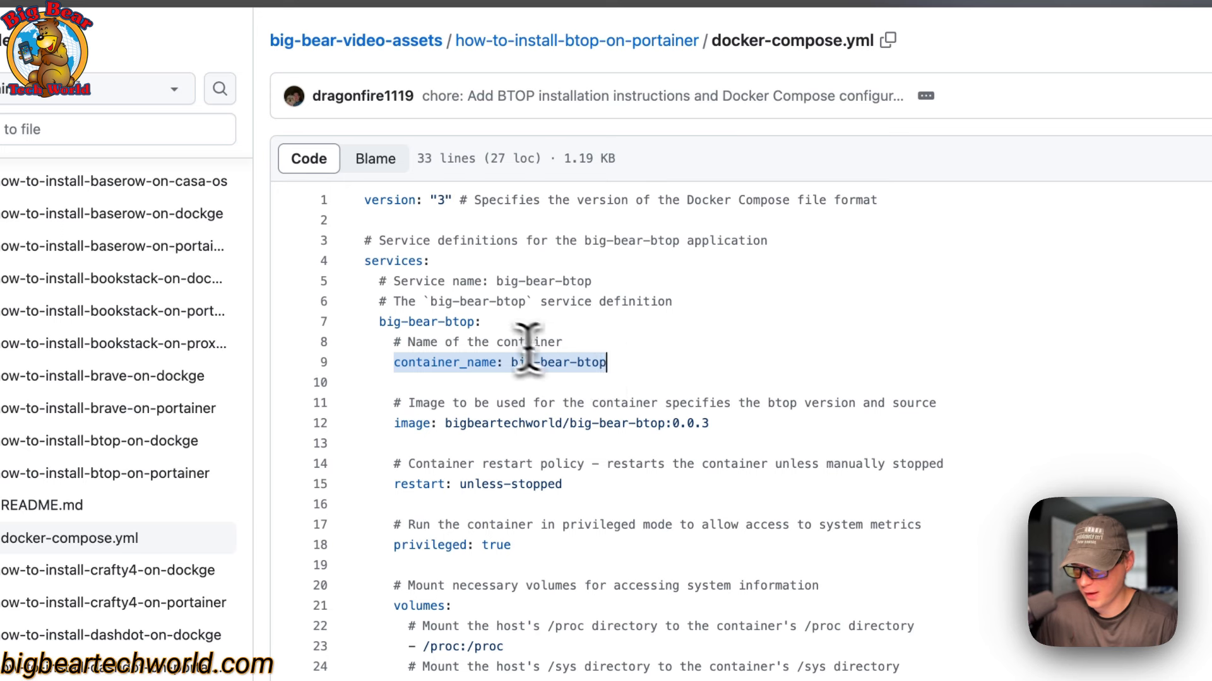
{"action": "double_click", "coordinate": [423, 363]}
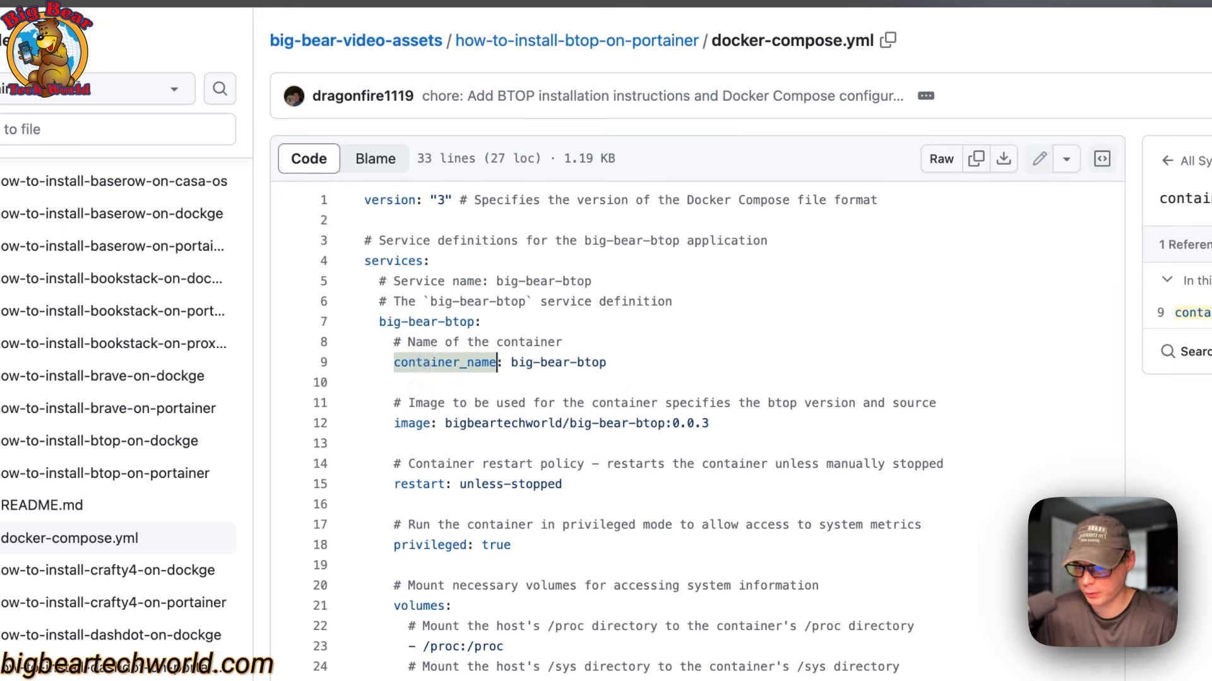
{"action": "left_click_drag", "start_coordinate": [394, 423], "coordinate": [798, 421]}
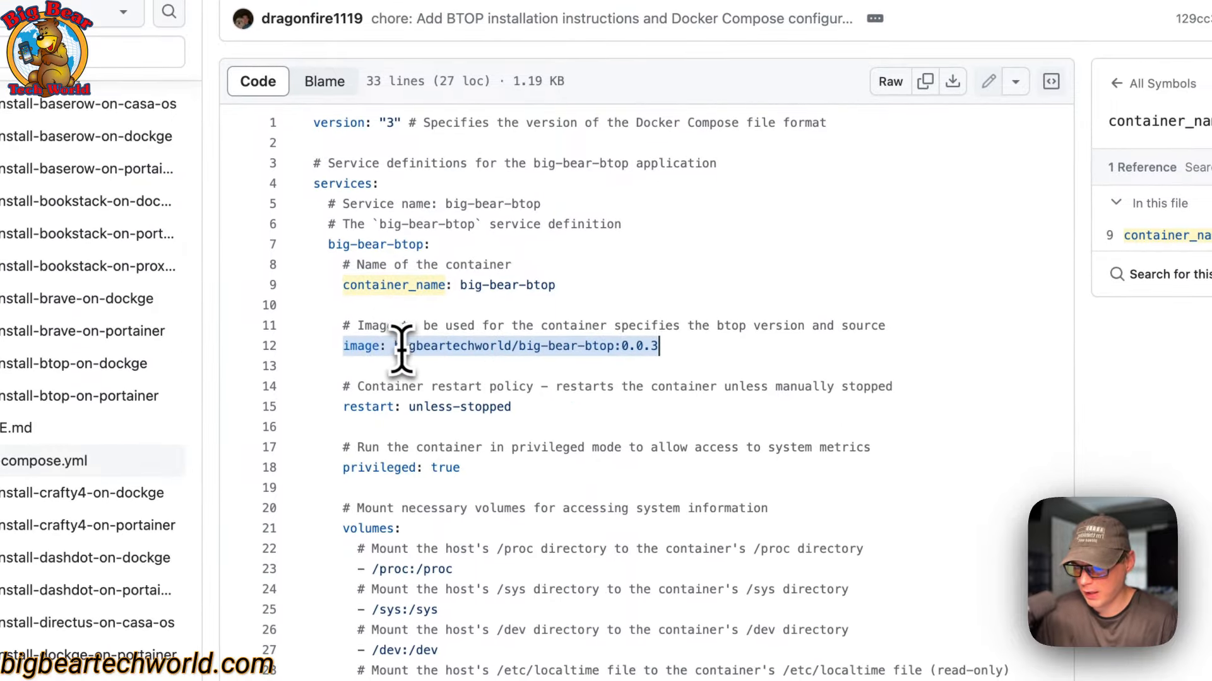
{"action": "left_click", "coordinate": [397, 347]}
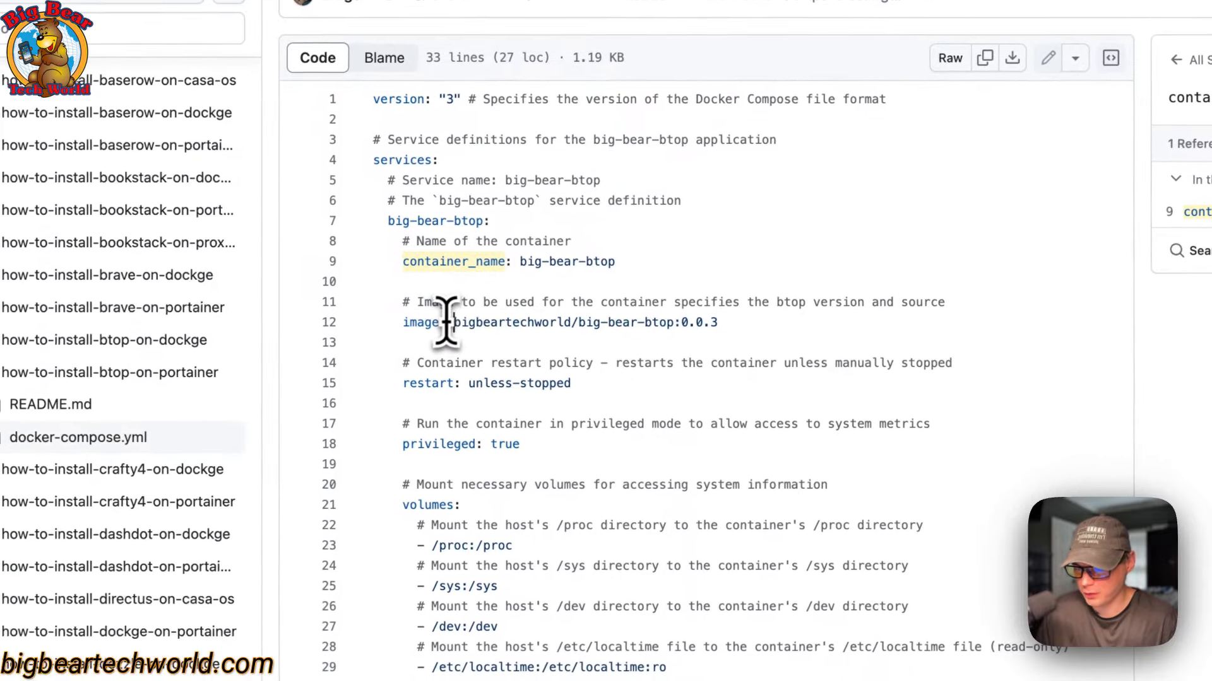
{"action": "left_click_drag", "start_coordinate": [455, 323], "coordinate": [670, 325]}
{"action": "left_click", "coordinate": [680, 323]}
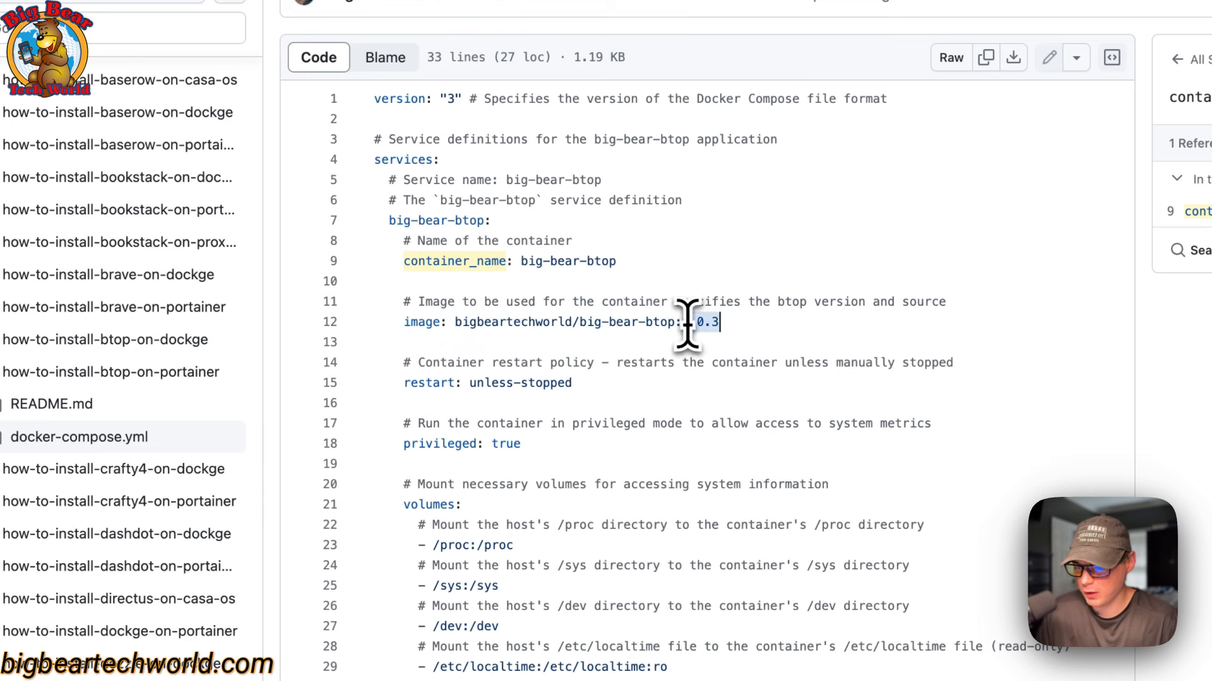
{"action": "left_click_drag", "start_coordinate": [456, 323], "coordinate": [669, 325]}
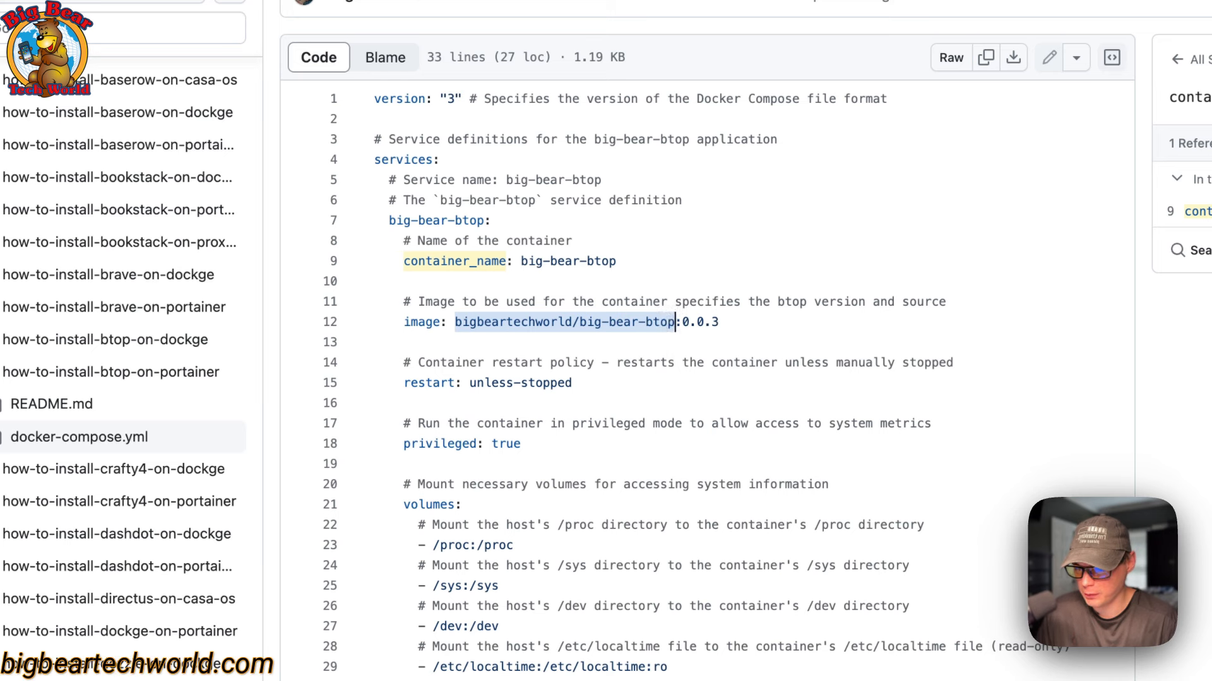
{"action": "left_click_drag", "start_coordinate": [404, 383], "coordinate": [631, 389]}
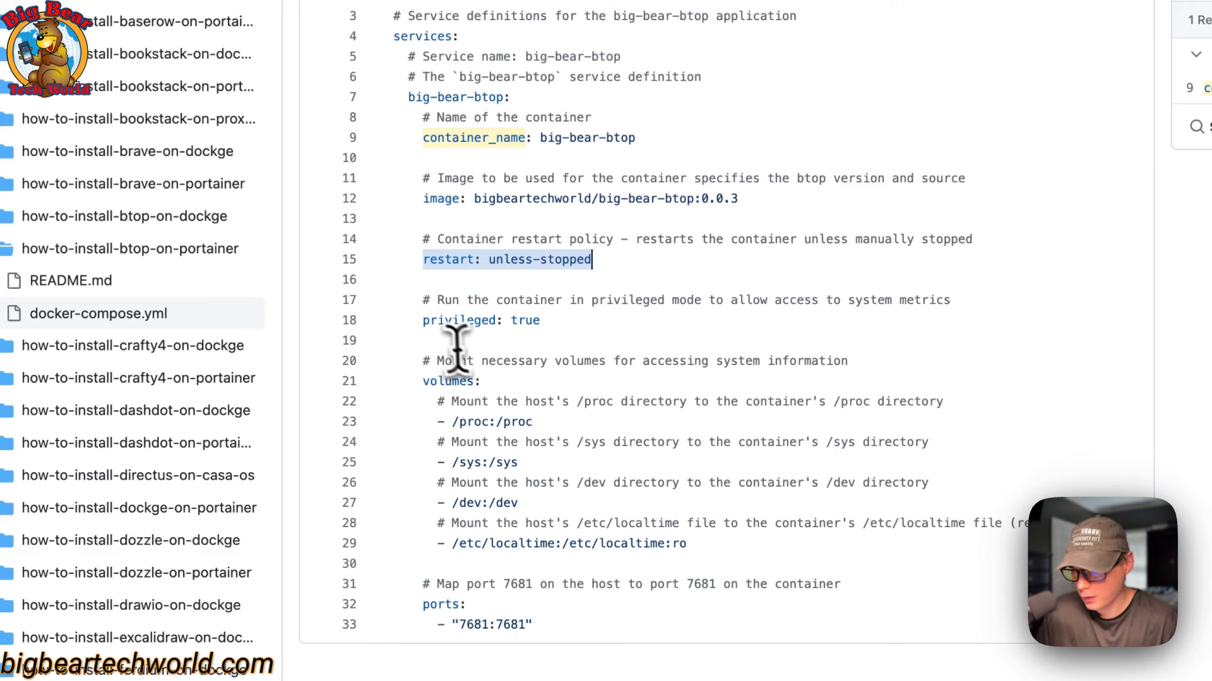
{"action": "left_click", "coordinate": [427, 320]}
{"action": "left_click", "coordinate": [740, 320]}
{"action": "left_click", "coordinate": [425, 327]}
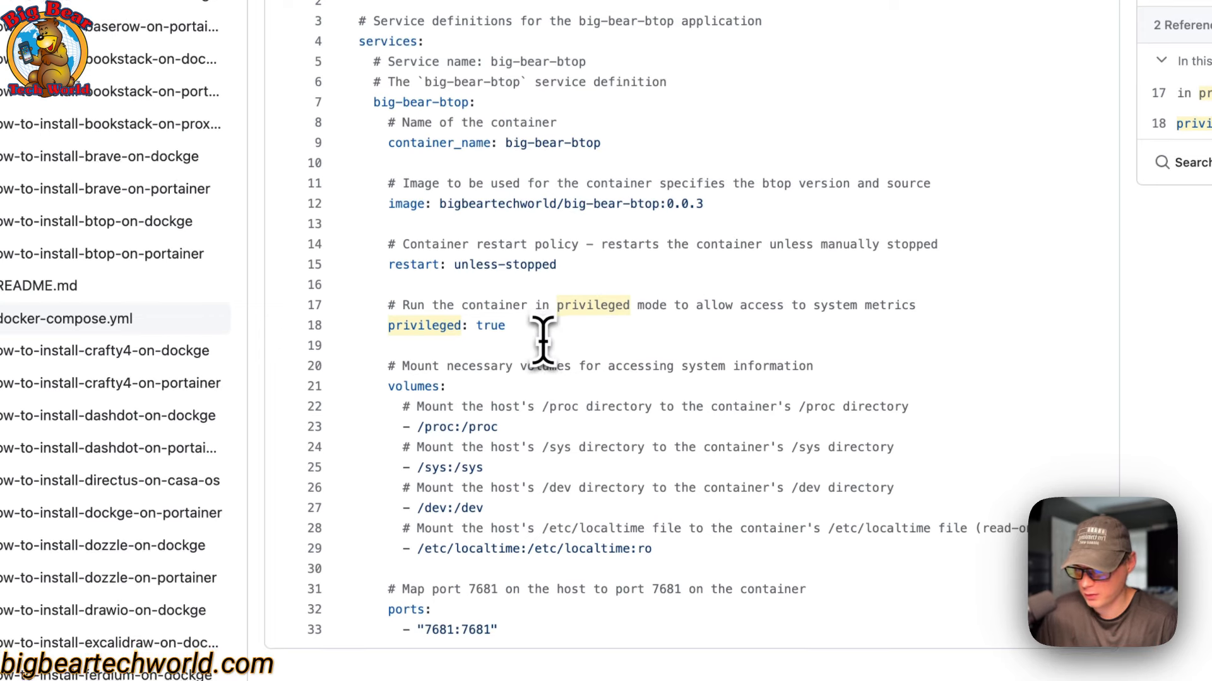
Step: Examine the compose file's volume mounts, including the read-only localtime mount, and its host-to-container port mapping
{"action": "left_click_drag", "start_coordinate": [388, 370], "coordinate": [703, 451]}
{"action": "left_click_drag", "start_coordinate": [638, 265], "coordinate": [687, 395]}
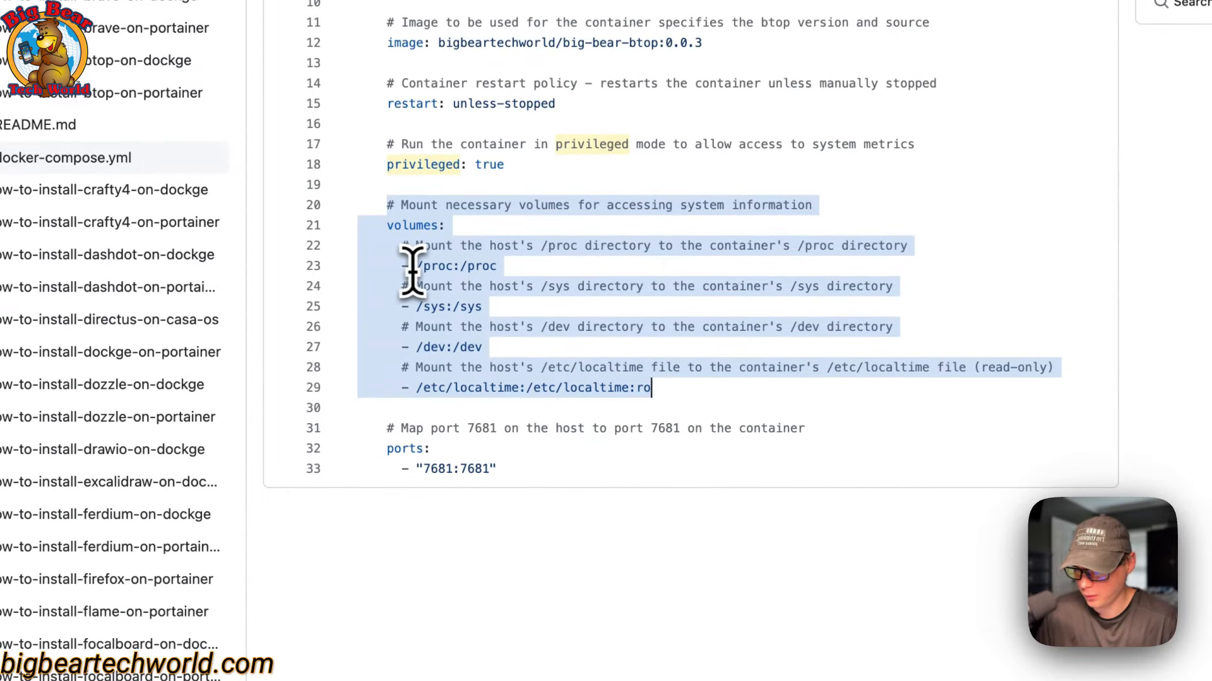
{"action": "left_click", "coordinate": [434, 270]}
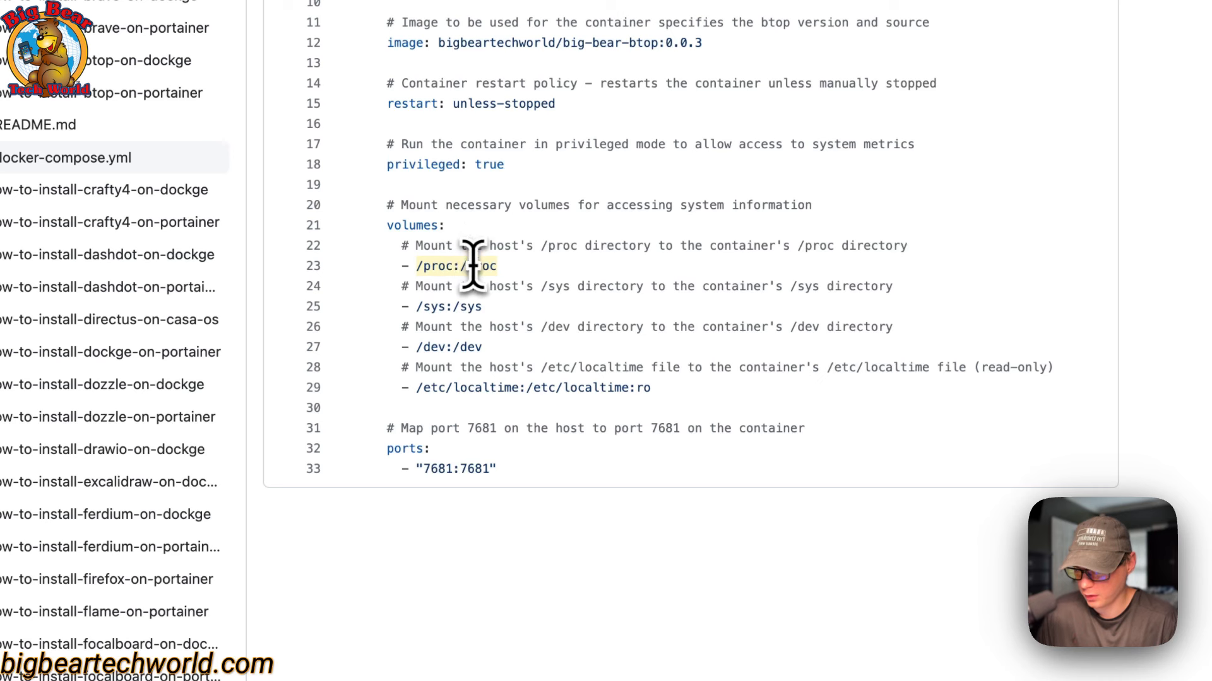
{"action": "left_click", "coordinate": [424, 306]}
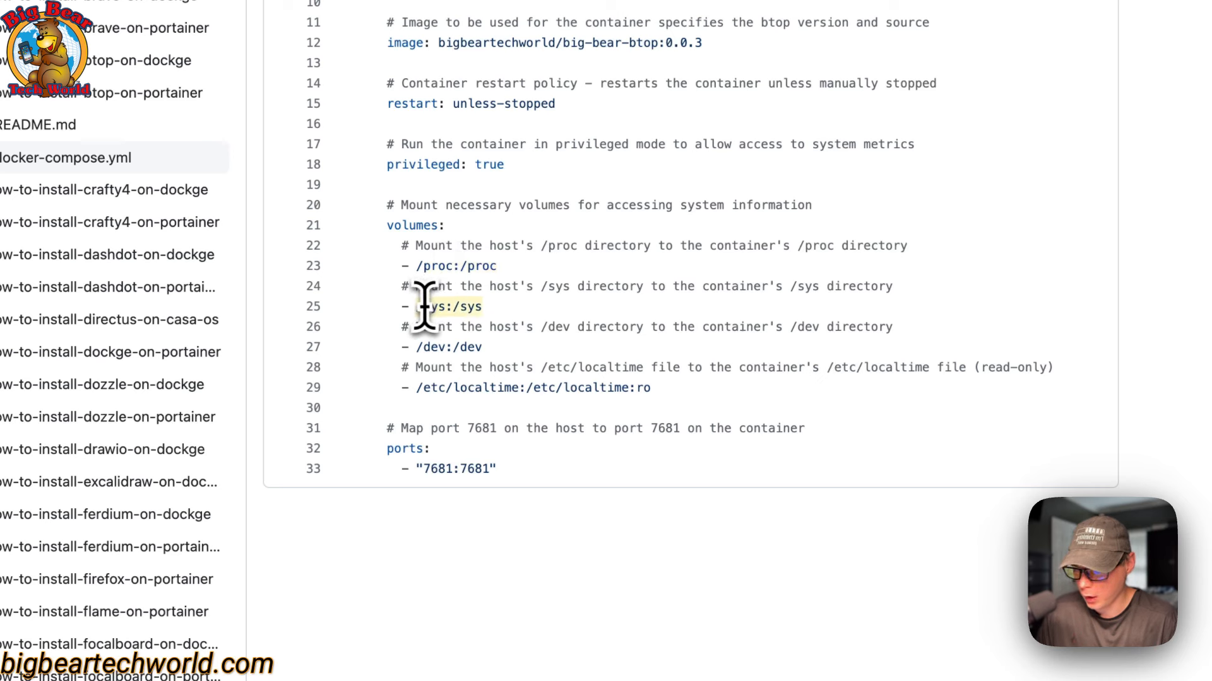
{"action": "left_click", "coordinate": [430, 347]}
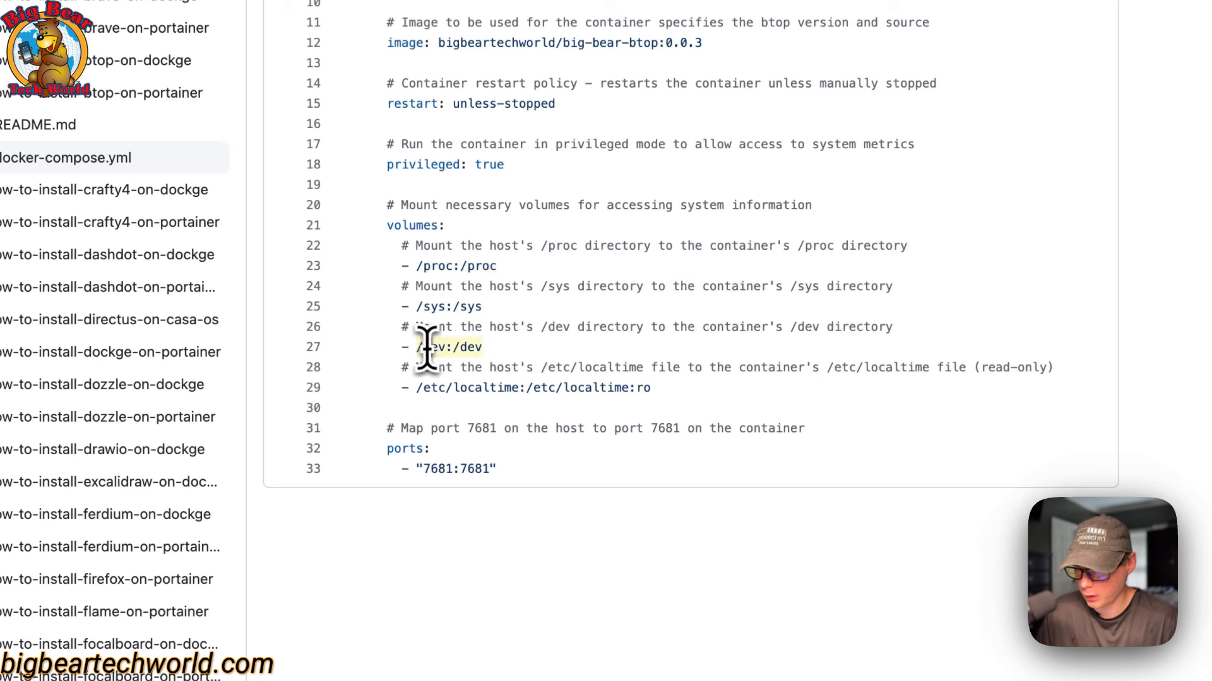
{"action": "left_click", "coordinate": [473, 352]}
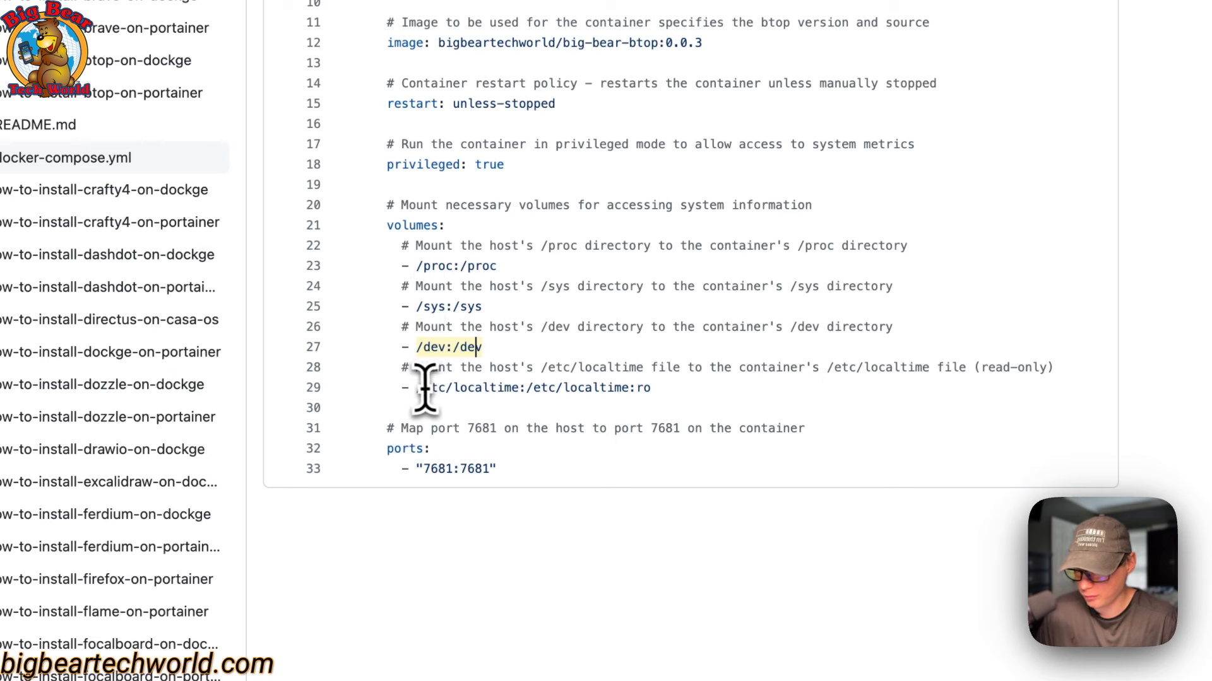
{"action": "left_click_drag", "start_coordinate": [418, 388], "coordinate": [501, 391]}
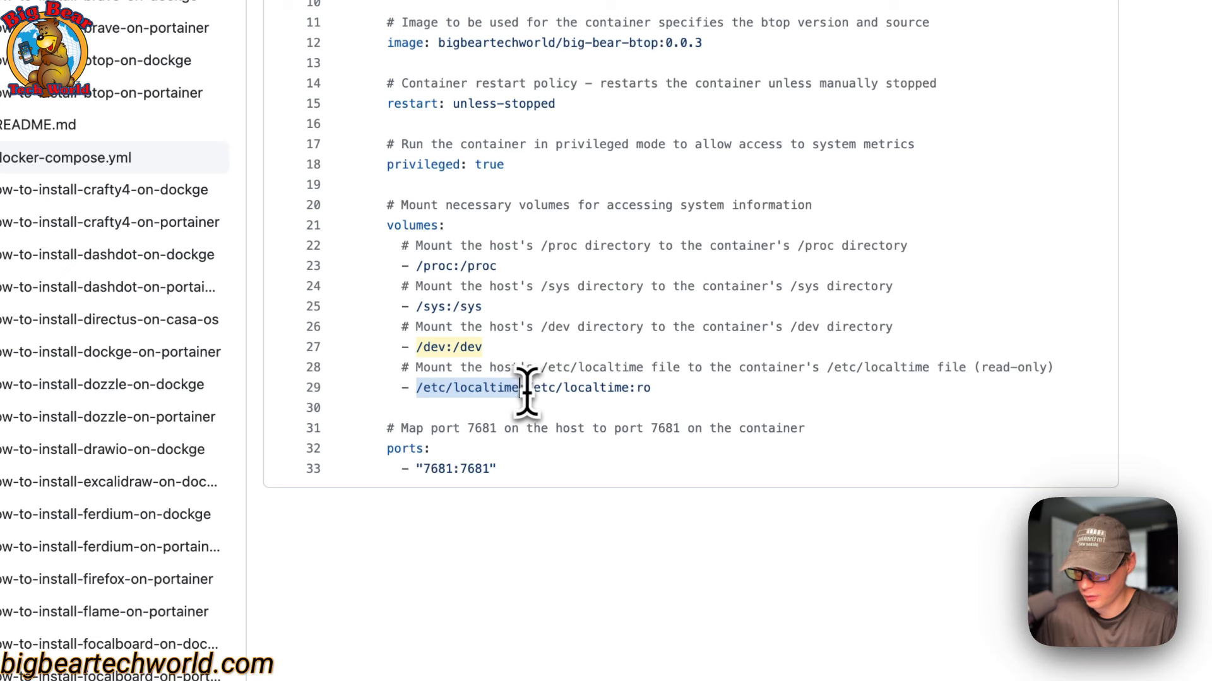
{"action": "left_click_drag", "start_coordinate": [525, 388], "coordinate": [639, 388]}
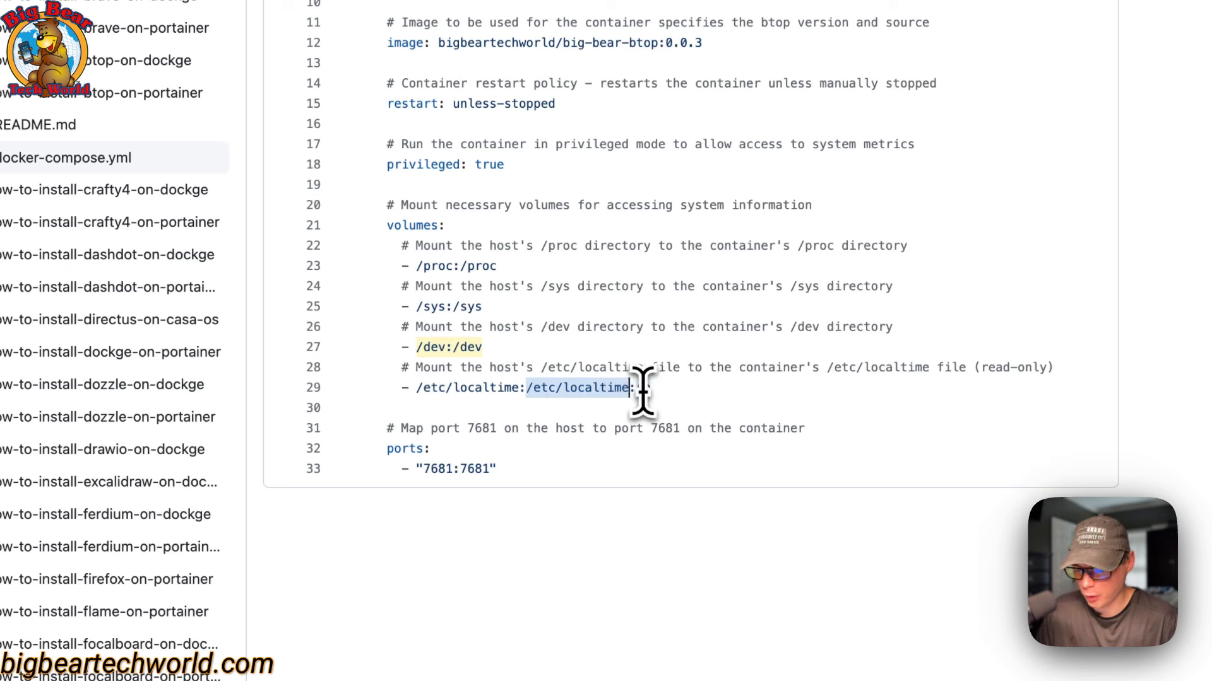
{"action": "left_click", "coordinate": [643, 389]}
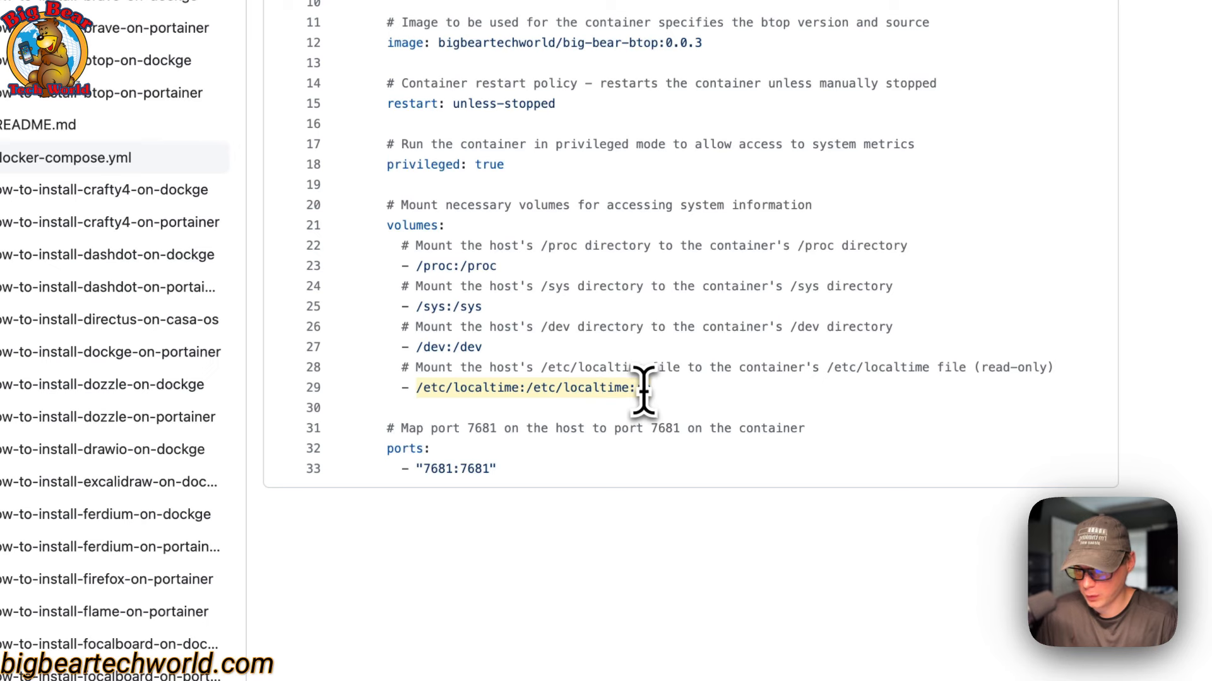
{"action": "type", "text": "ro"}
{"action": "left_click_drag", "start_coordinate": [386, 429], "coordinate": [499, 470]}
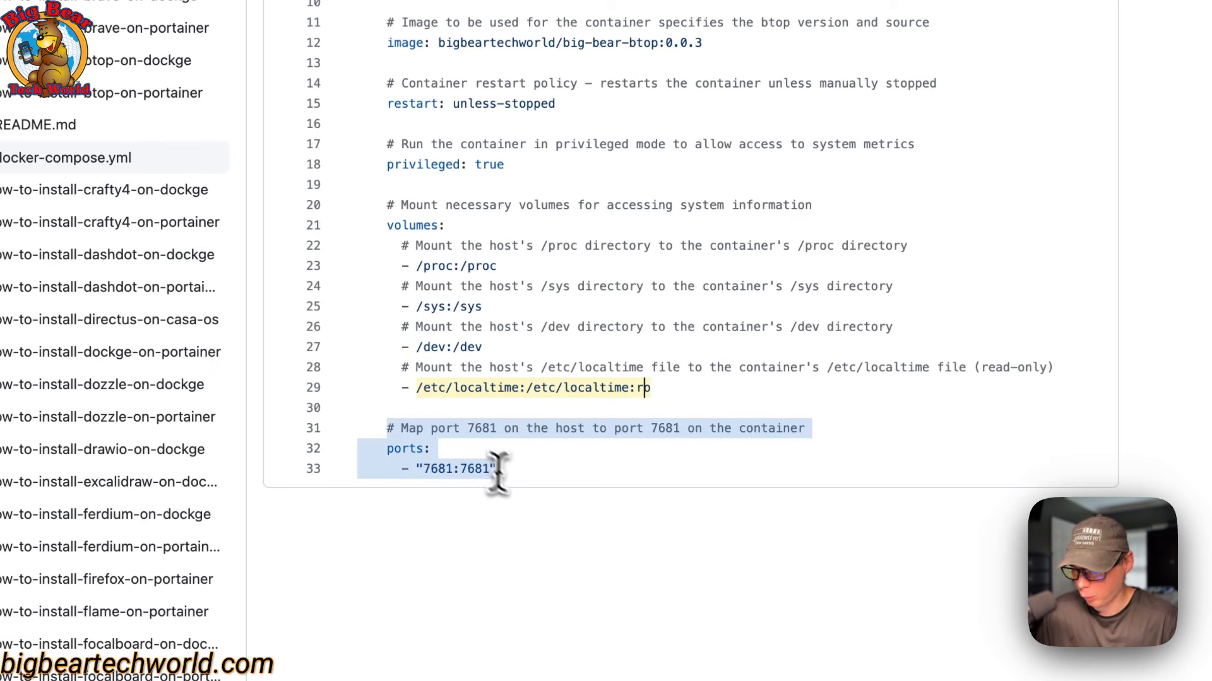
{"action": "left_click", "coordinate": [437, 470]}
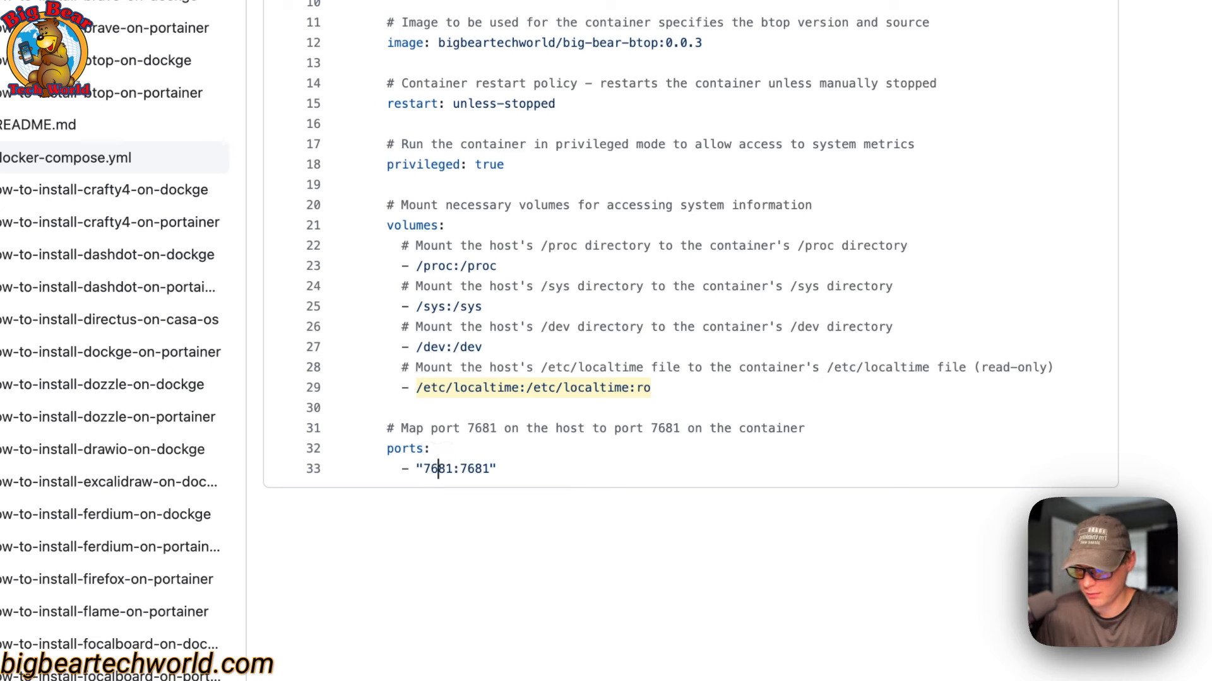
{"action": "double_click", "coordinate": [478, 468]}
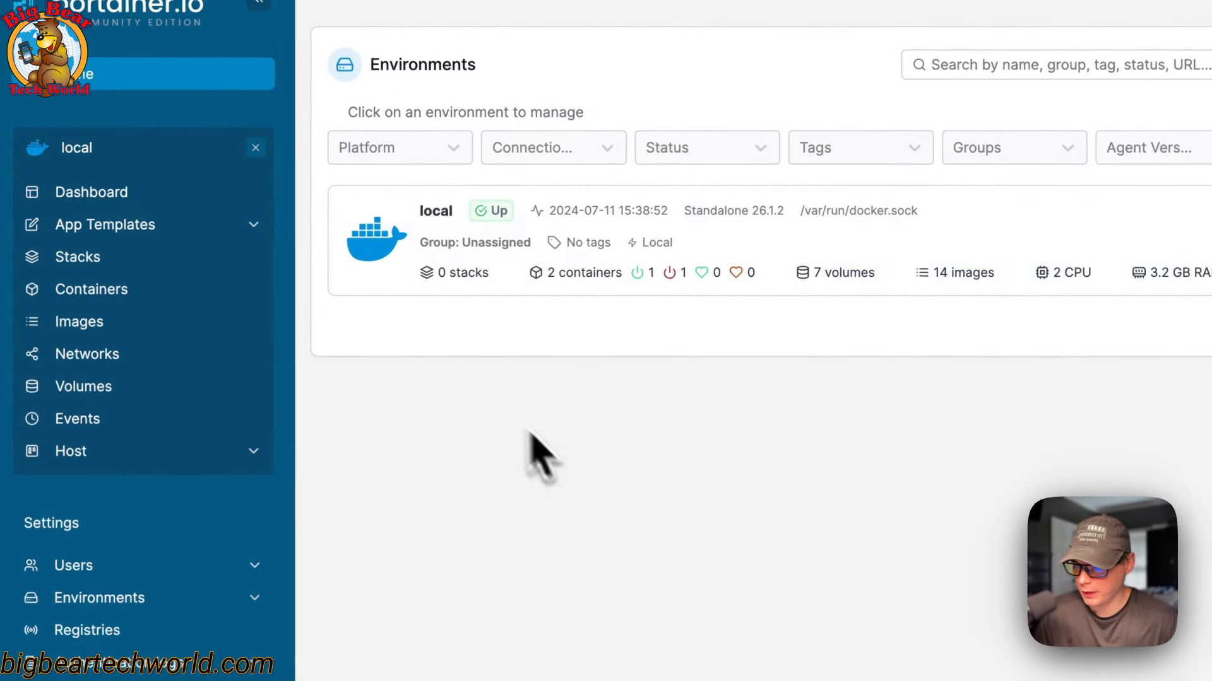
Step: Switch to Portainer and add a new stack named btop-stack in the local environment
{"action": "left_click", "coordinate": [390, 266]}
{"action": "left_click", "coordinate": [419, 363]}
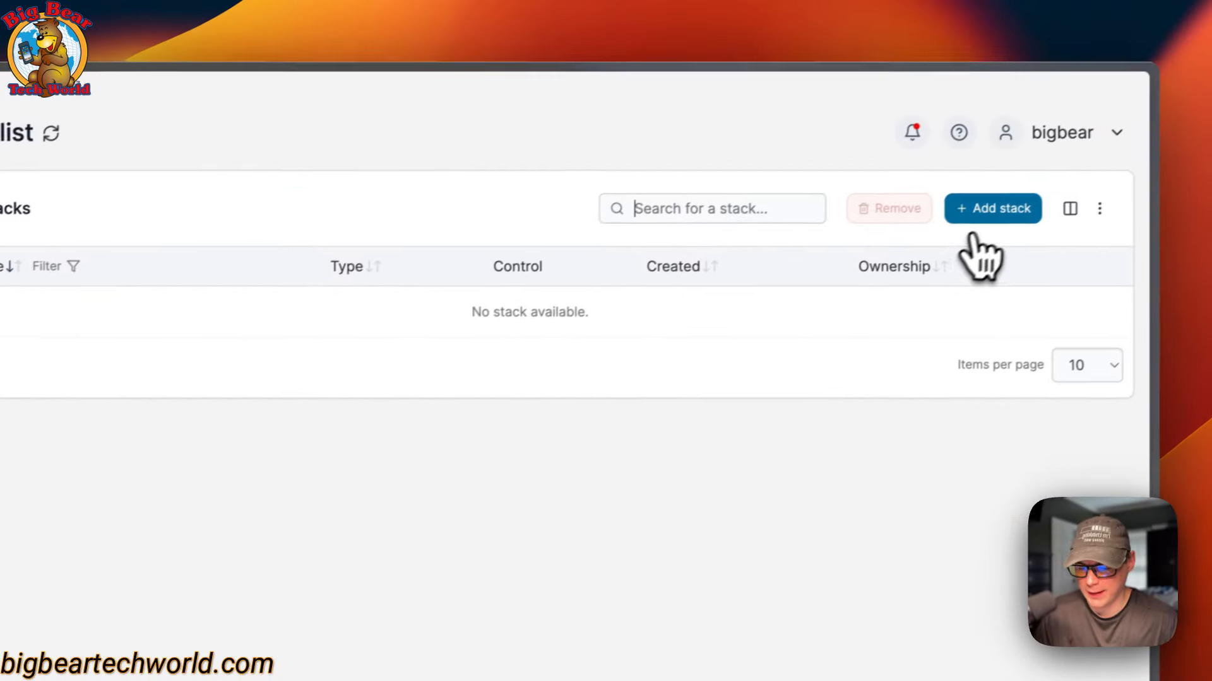
{"action": "left_click", "coordinate": [1112, 163]}
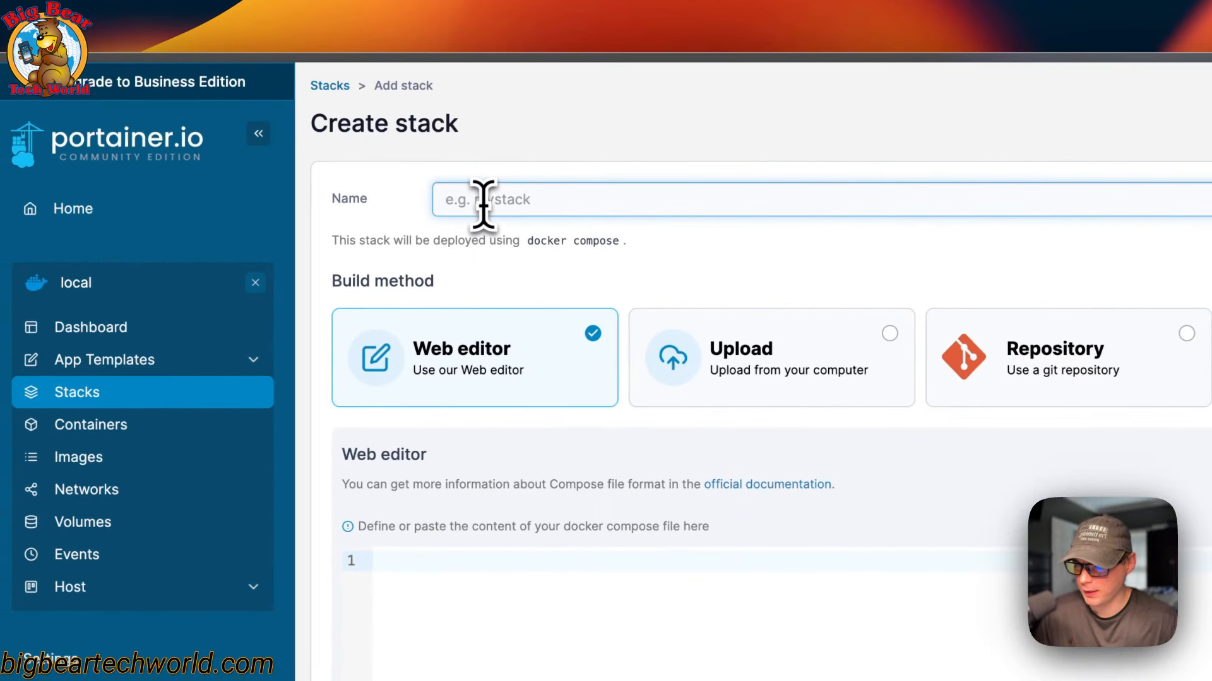
{"action": "left_click", "coordinate": [425, 203]}
{"action": "type", "text": "btop-s"}
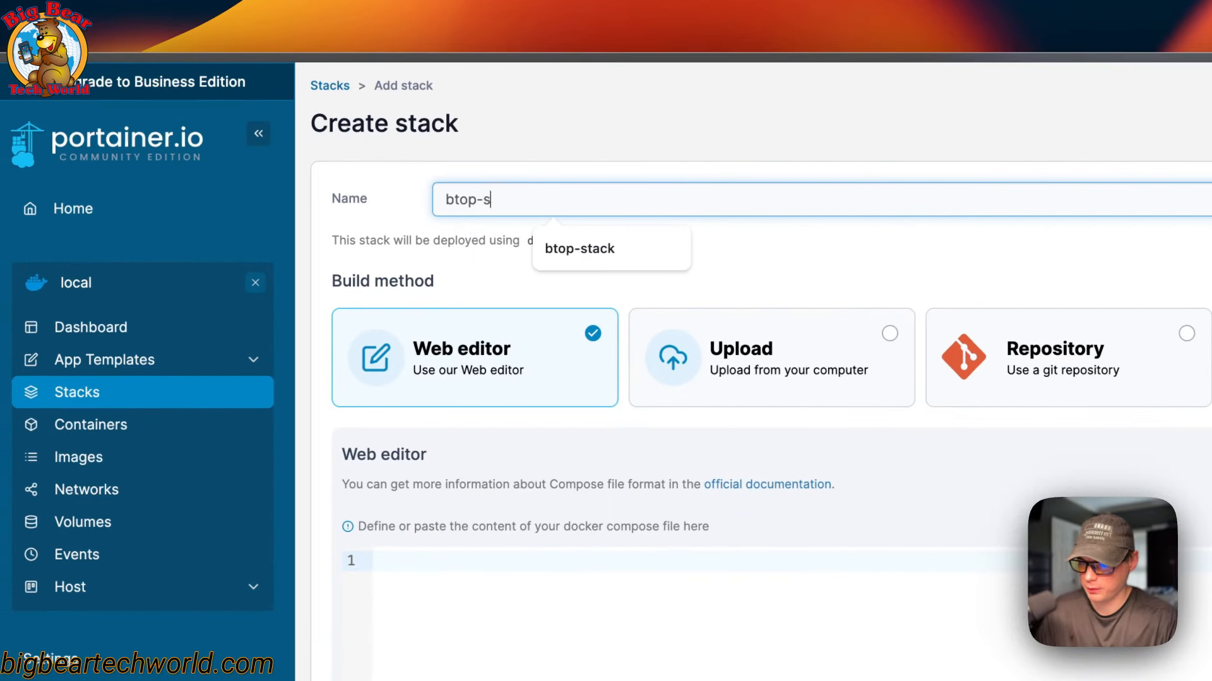
{"action": "type", "text": "tack"}
{"action": "left_click", "coordinate": [553, 264]}
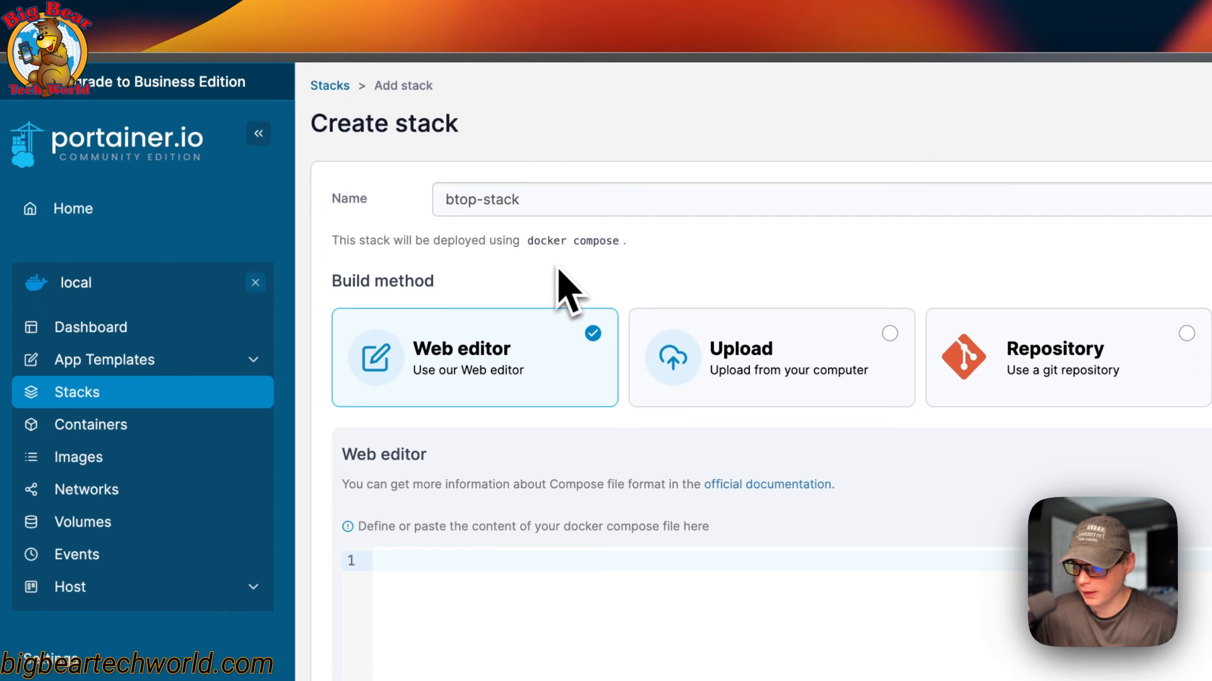
Step: Paste the copied btop Docker Compose content into the stack's web editor and deploy the stack
{"action": "scroll", "coordinate": [561, 281], "scroll_direction": "down", "scroll_amount": 3}
{"action": "left_click", "coordinate": [453, 444]}
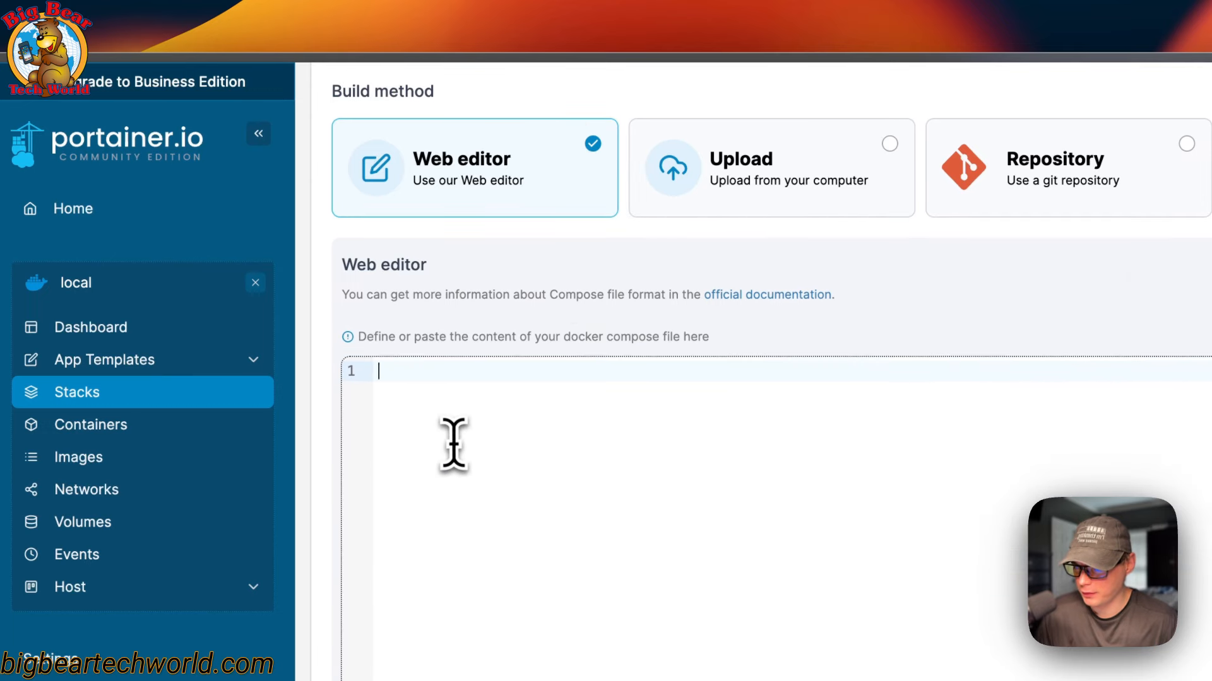
{"action": "key", "text": "super+v"}
{"action": "scroll", "coordinate": [451, 441], "scroll_direction": "up", "scroll_amount": 5}
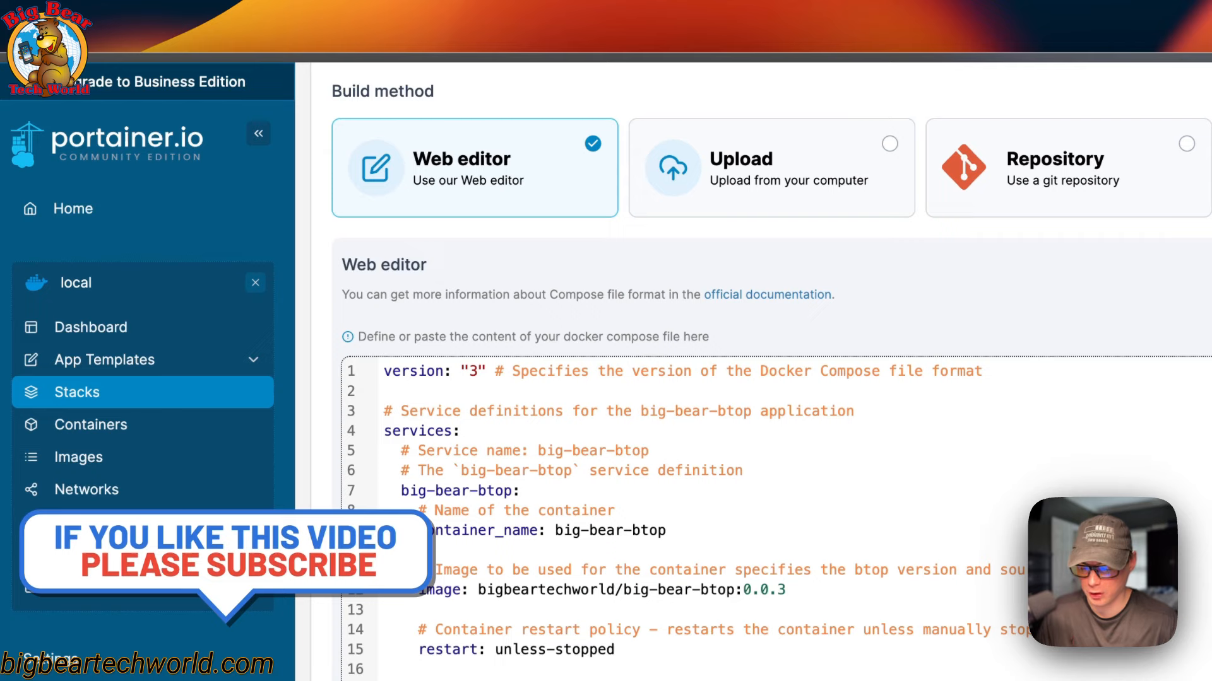
{"action": "scroll", "coordinate": [503, 284], "scroll_direction": "down", "scroll_amount": 10}
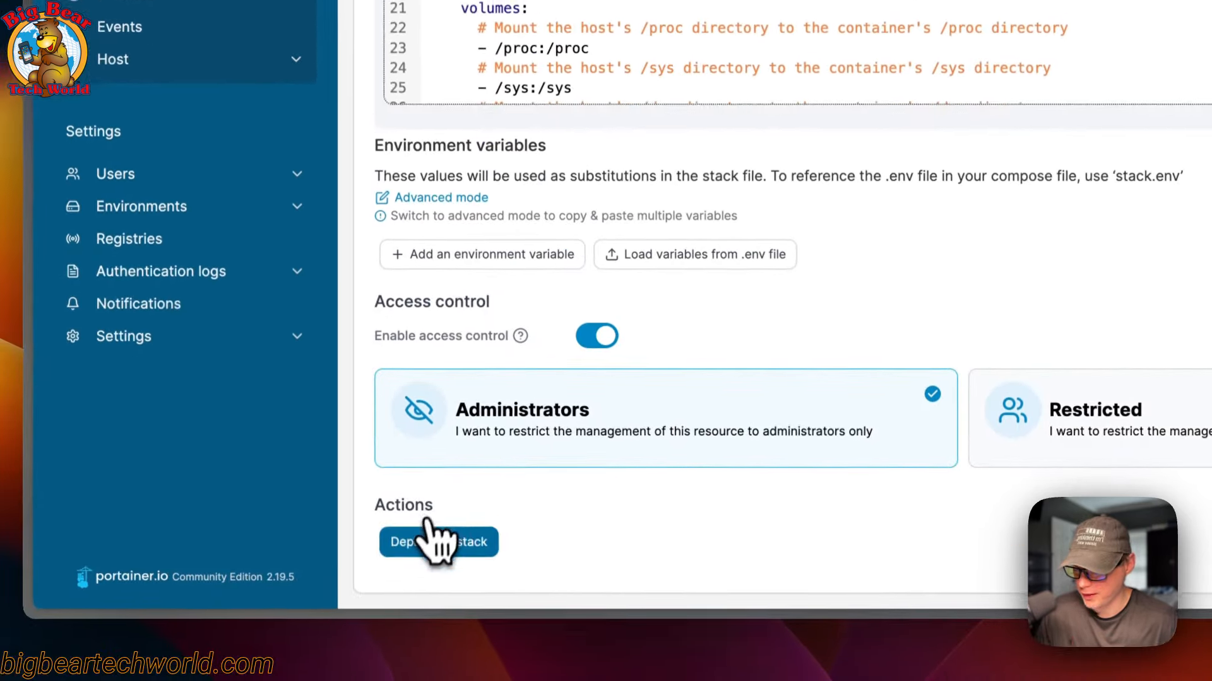
{"action": "left_click", "coordinate": [418, 538]}
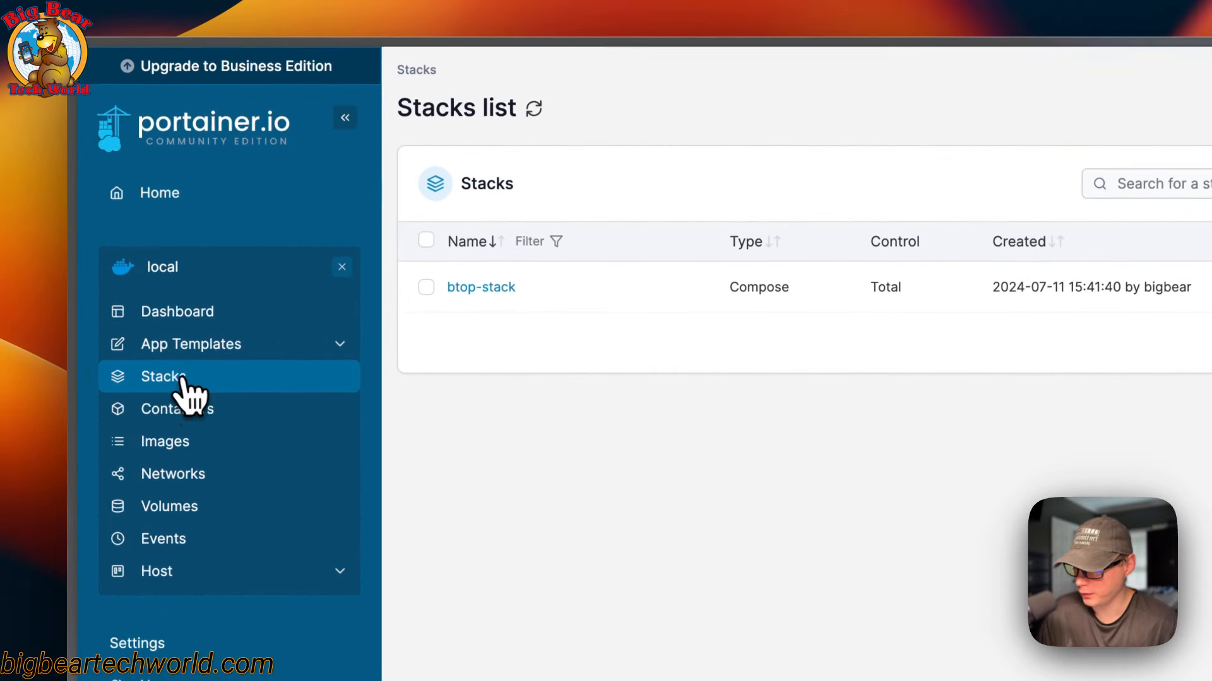
Step: Open btop-stack's details and review its duplication and migration section and the compose content in its editor
{"action": "left_click", "coordinate": [473, 289]}
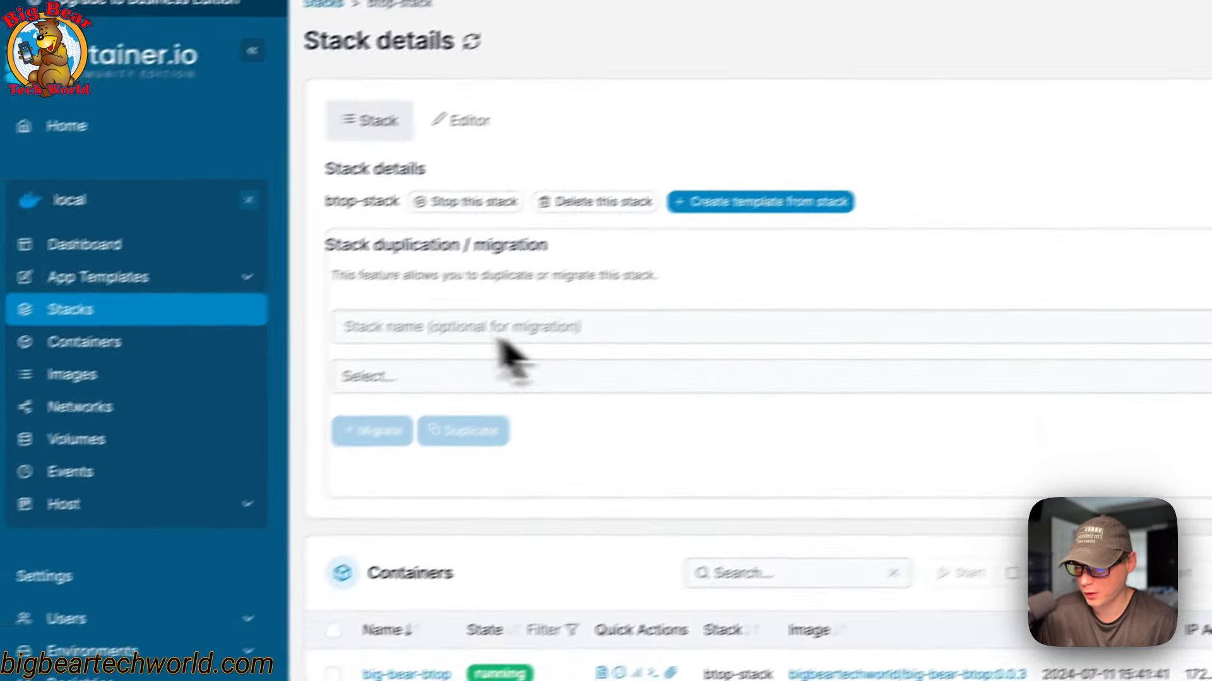
{"action": "left_click_drag", "start_coordinate": [234, 342], "coordinate": [456, 344]}
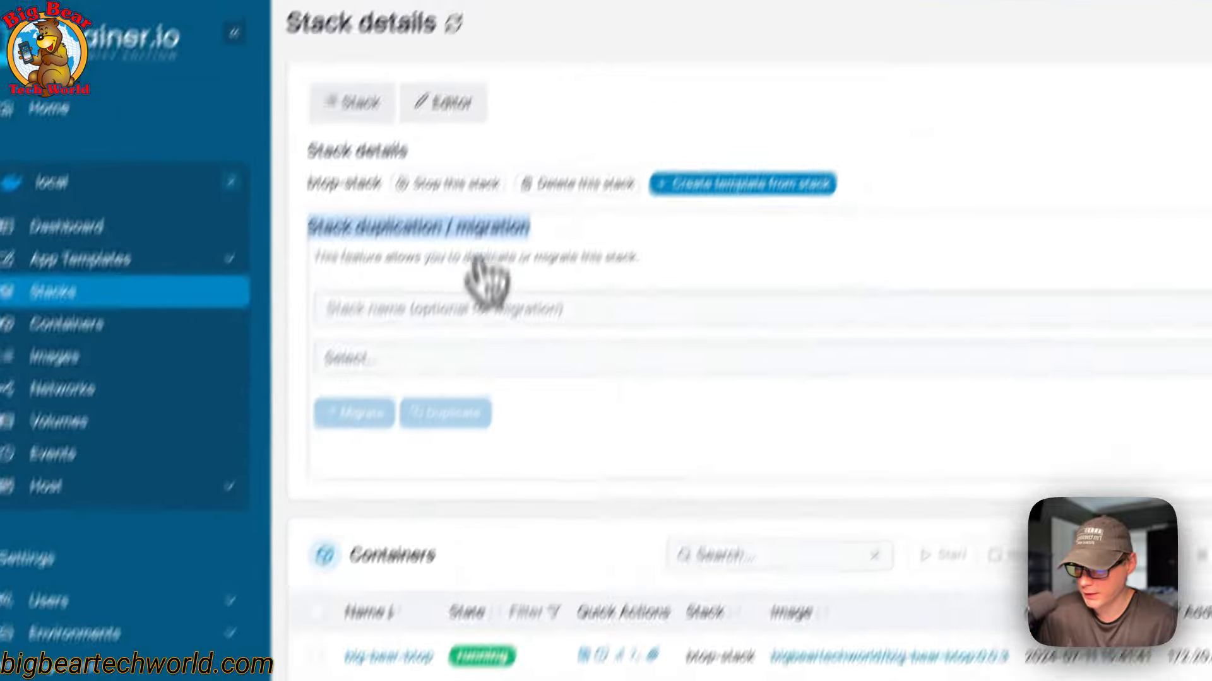
{"action": "left_click", "coordinate": [438, 101]}
{"action": "left_click_drag", "start_coordinate": [319, 258], "coordinate": [546, 442]}
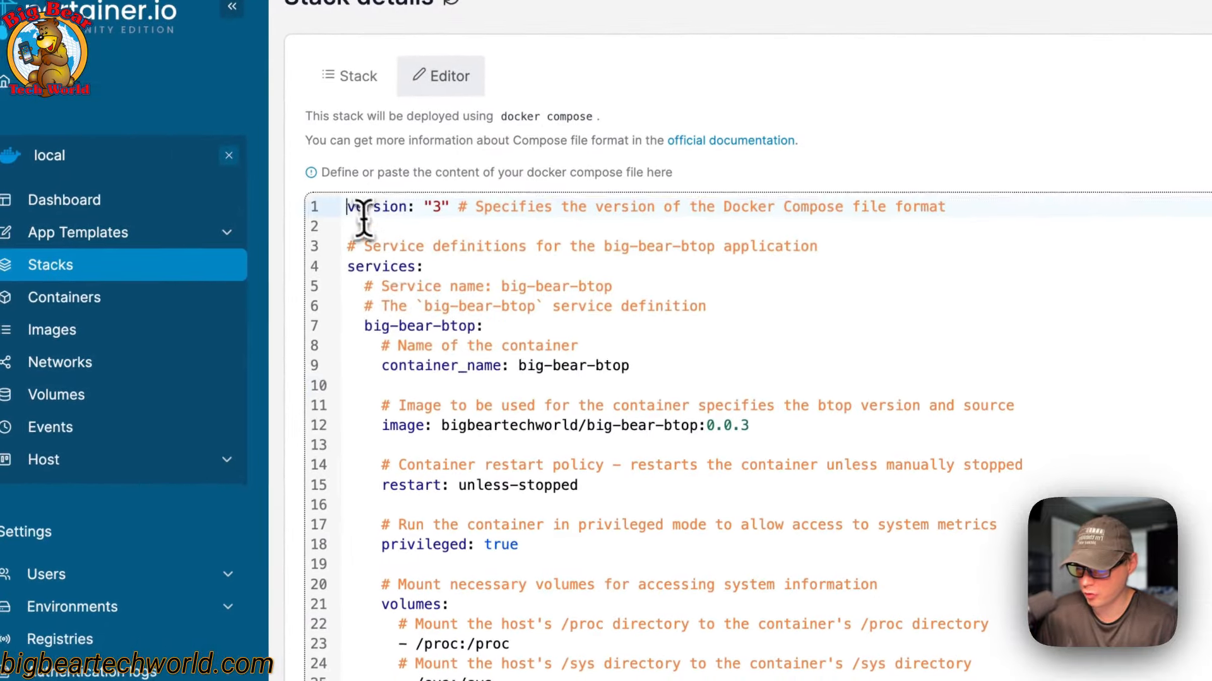
{"action": "scroll", "coordinate": [534, 255], "scroll_direction": "down", "scroll_amount": 5}
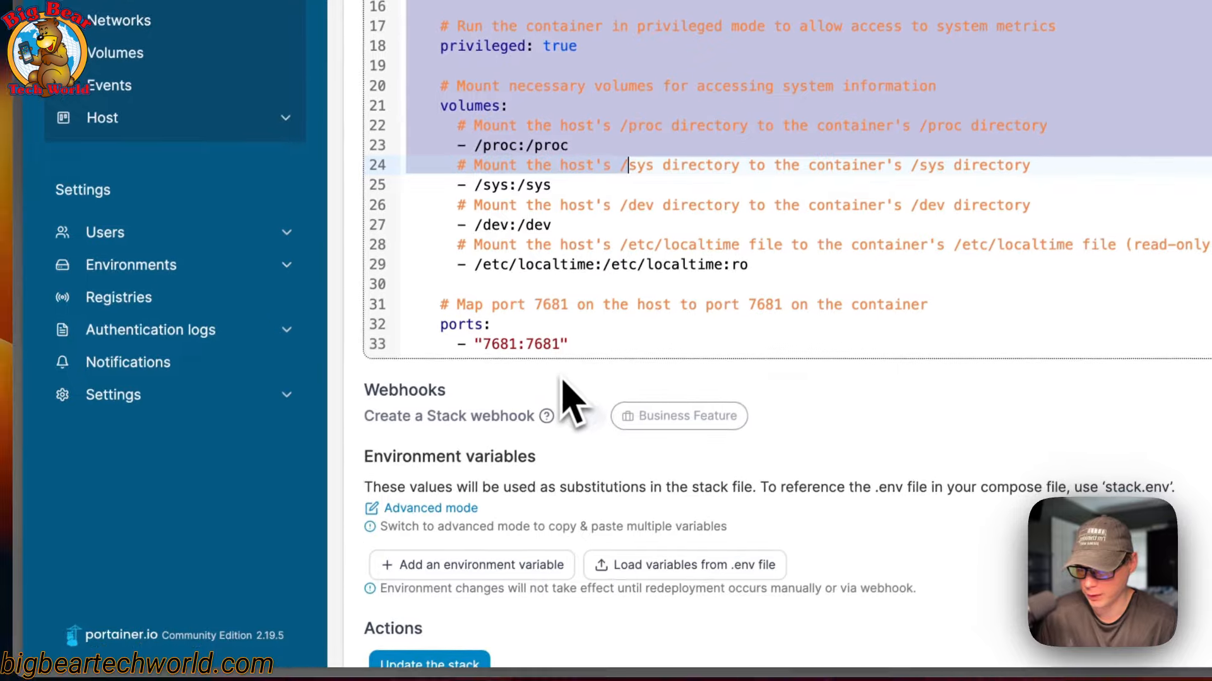
Step: Open the stack's forced update confirmation, enable Re-pull image and redeploy, and cancel the update
{"action": "scroll", "coordinate": [481, 477], "scroll_direction": "down", "scroll_amount": 2}
{"action": "scroll", "coordinate": [568, 390], "scroll_direction": "down", "scroll_amount": 3}
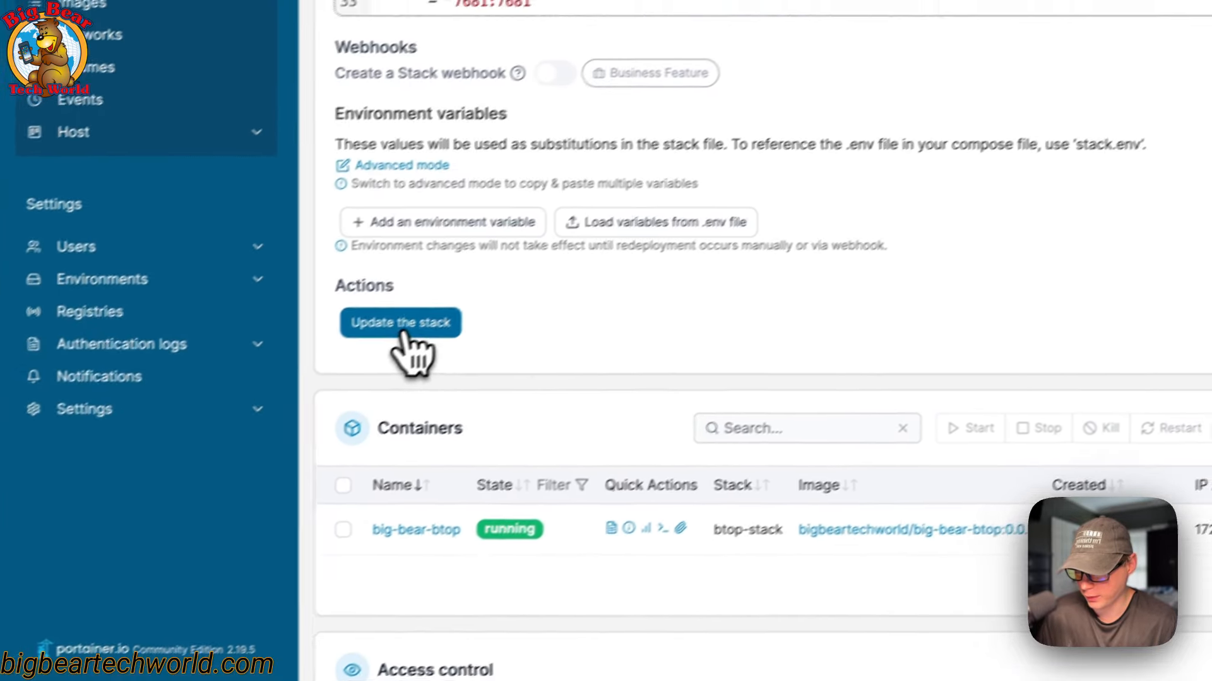
{"action": "left_click", "coordinate": [439, 315]}
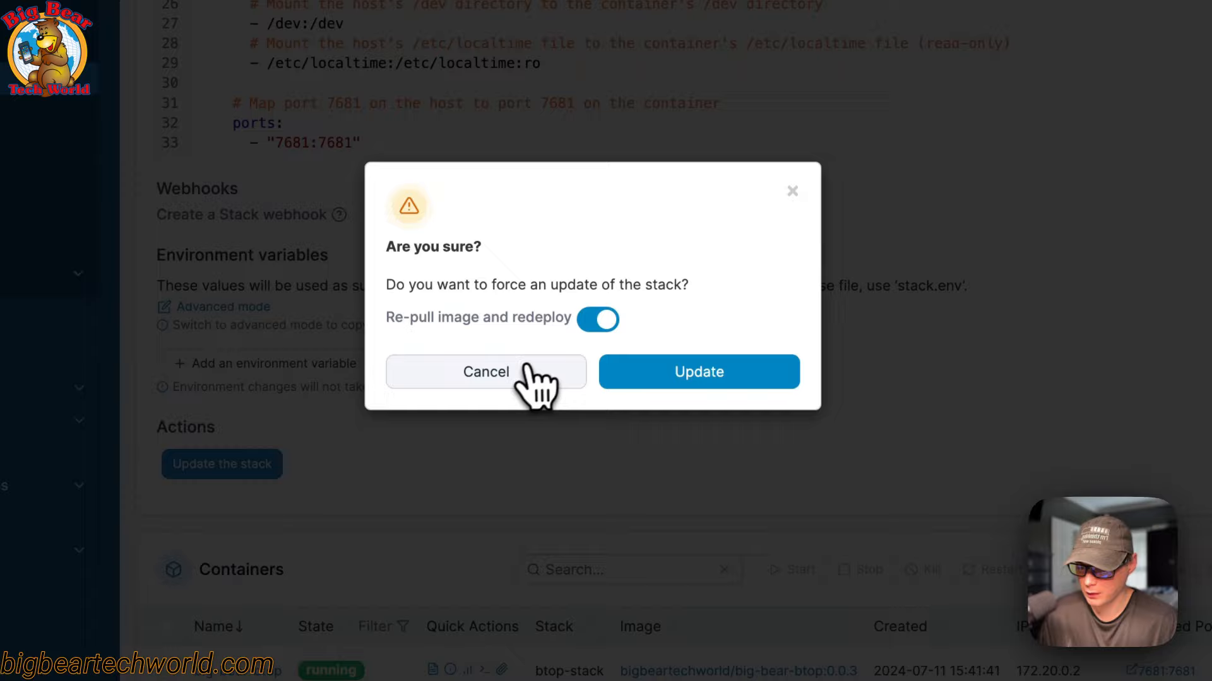
{"action": "left_click", "coordinate": [525, 371]}
Step: Open the big-bear-btop container from the stack, view its logs, and return to the container page
{"action": "scroll", "coordinate": [506, 449], "scroll_direction": "down", "scroll_amount": 3}
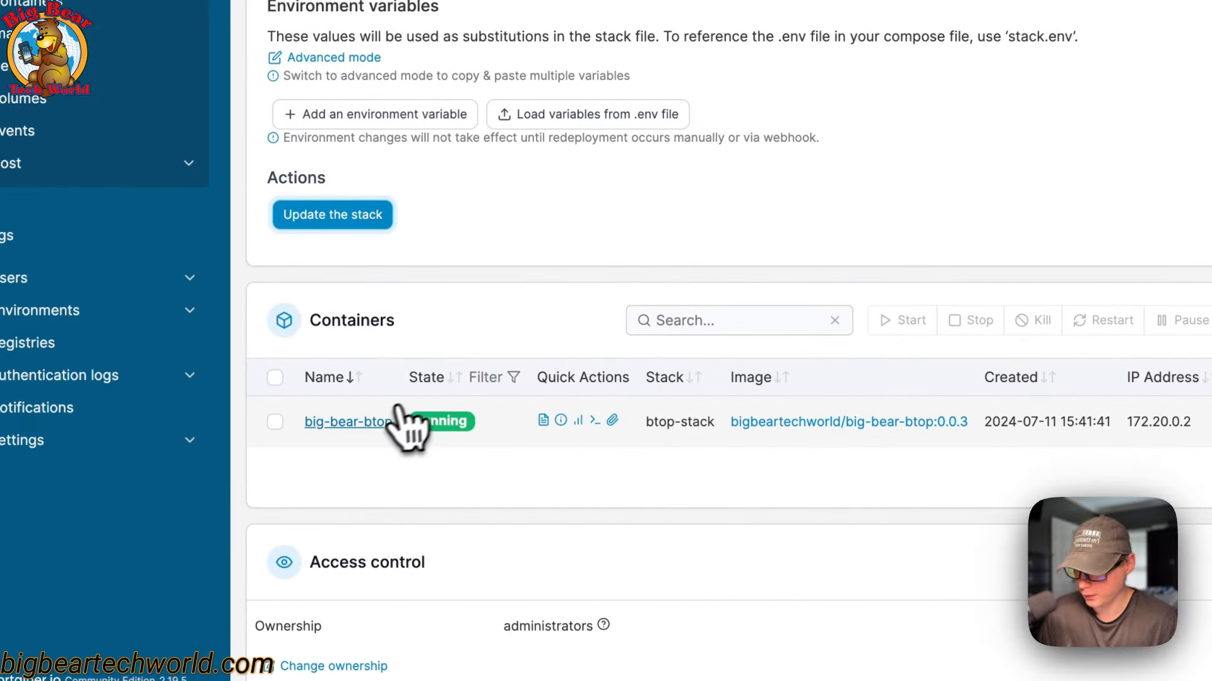
{"action": "left_click", "coordinate": [357, 424]}
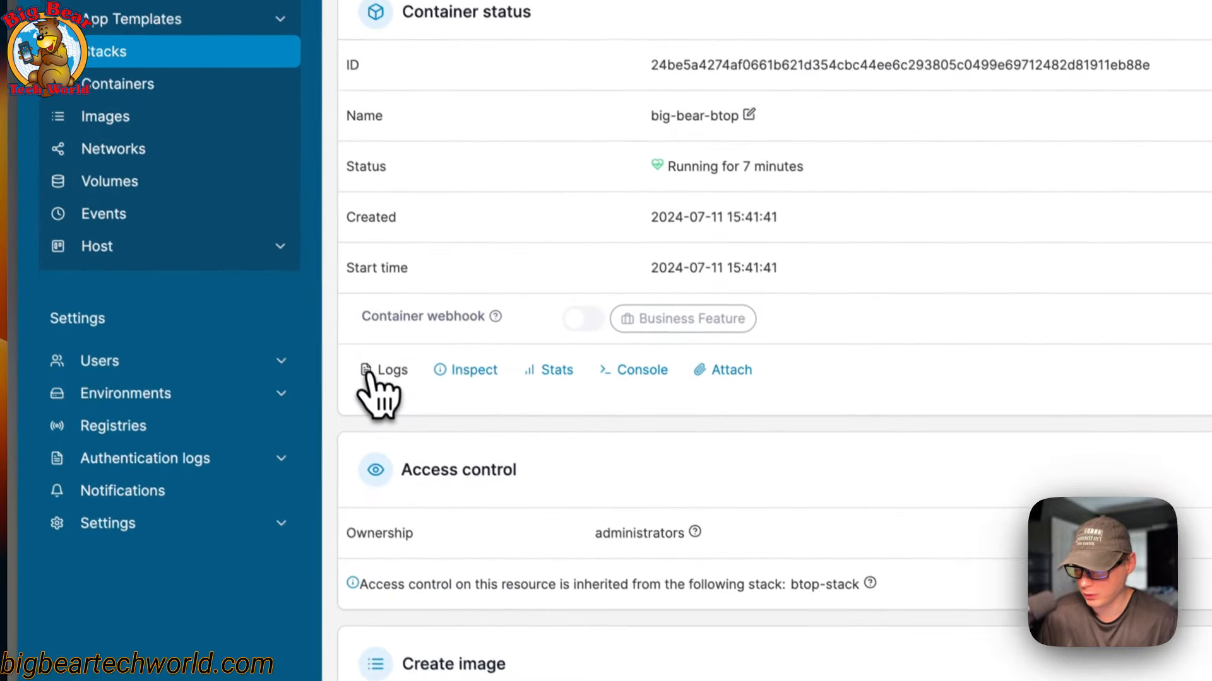
{"action": "left_click", "coordinate": [386, 373]}
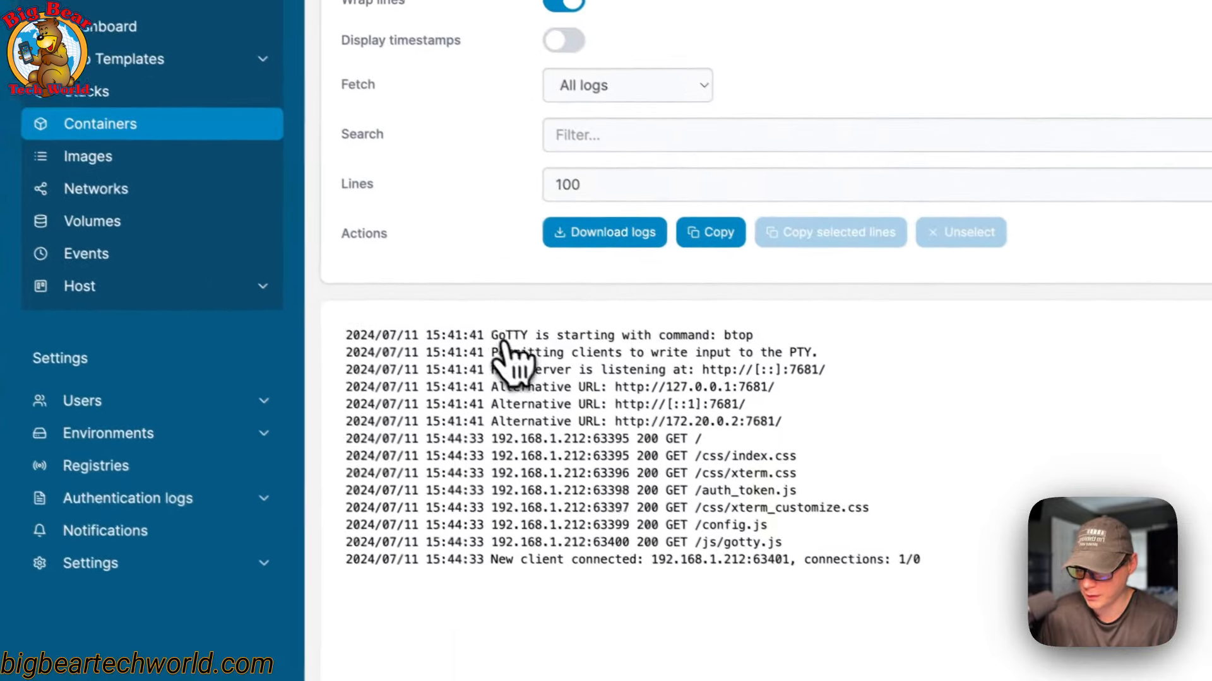
{"action": "key", "text": "alt+Left"}
Step: Examine the big-bear-btop container's details, including its image and host-to-container port configuration
{"action": "scroll", "coordinate": [475, 327], "scroll_direction": "down", "scroll_amount": 1}
{"action": "scroll", "coordinate": [479, 325], "scroll_direction": "down", "scroll_amount": 3}
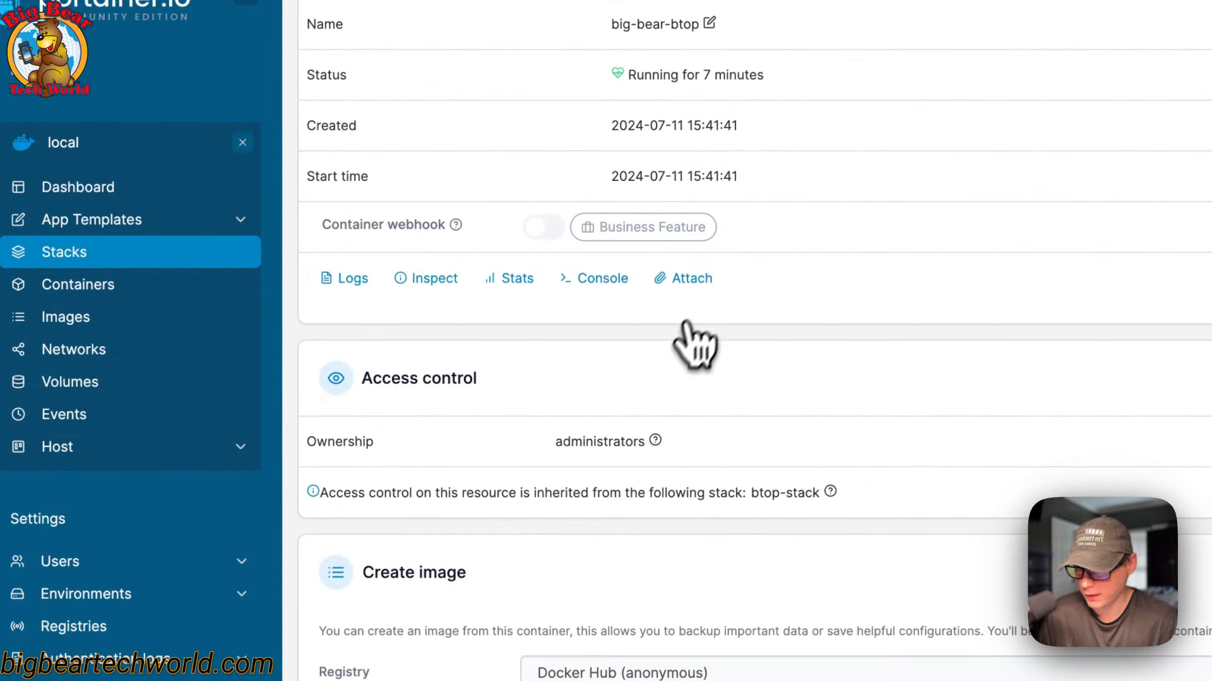
{"action": "scroll", "coordinate": [687, 323], "scroll_direction": "down", "scroll_amount": 4}
{"action": "scroll", "coordinate": [515, 371], "scroll_direction": "down", "scroll_amount": 10}
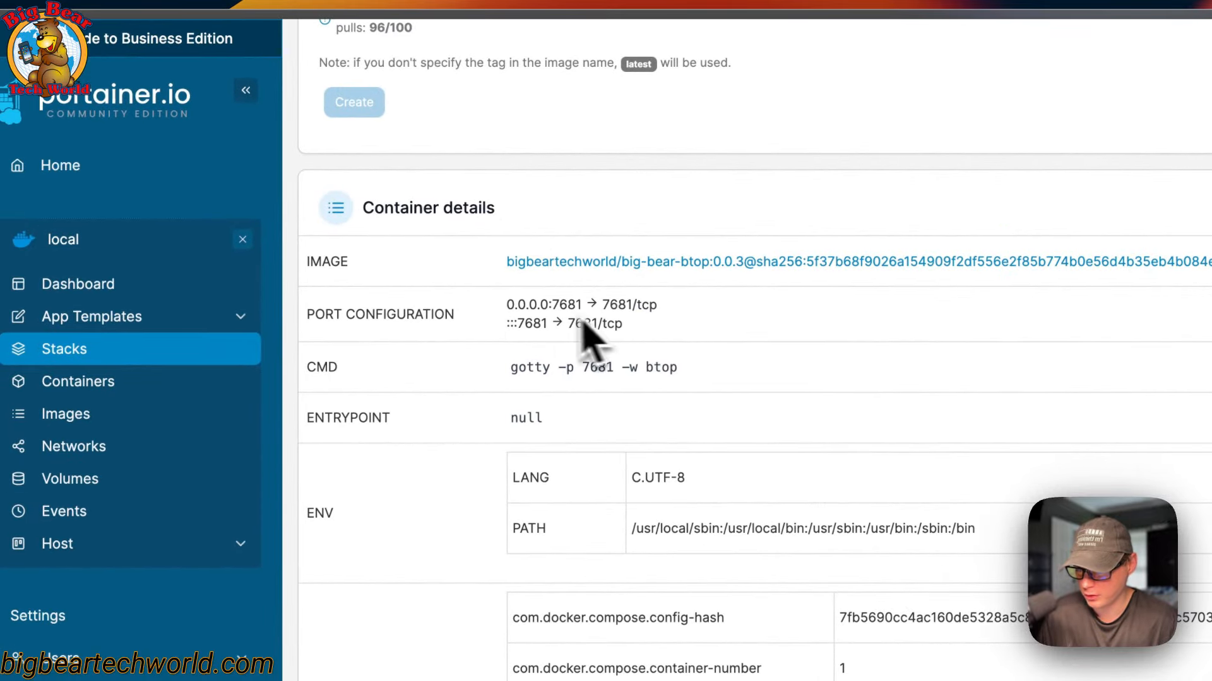
{"action": "left_click_drag", "start_coordinate": [508, 305], "coordinate": [567, 302]}
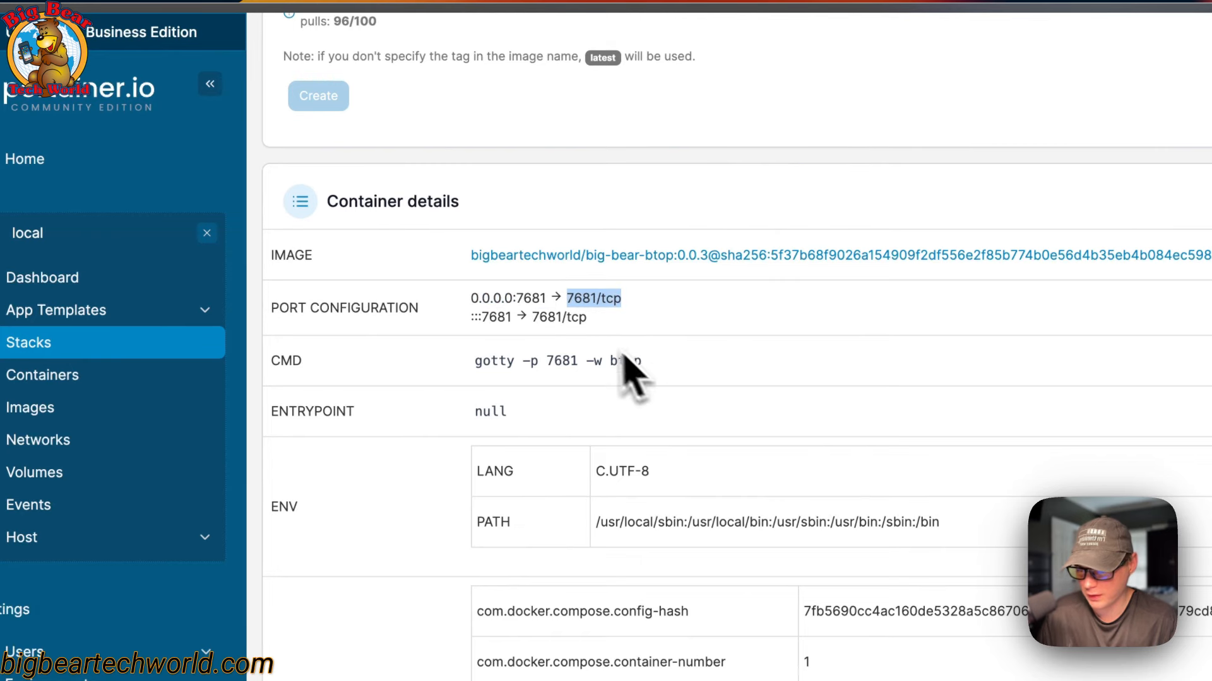
{"action": "scroll", "coordinate": [582, 399], "scroll_direction": "down", "scroll_amount": 3}
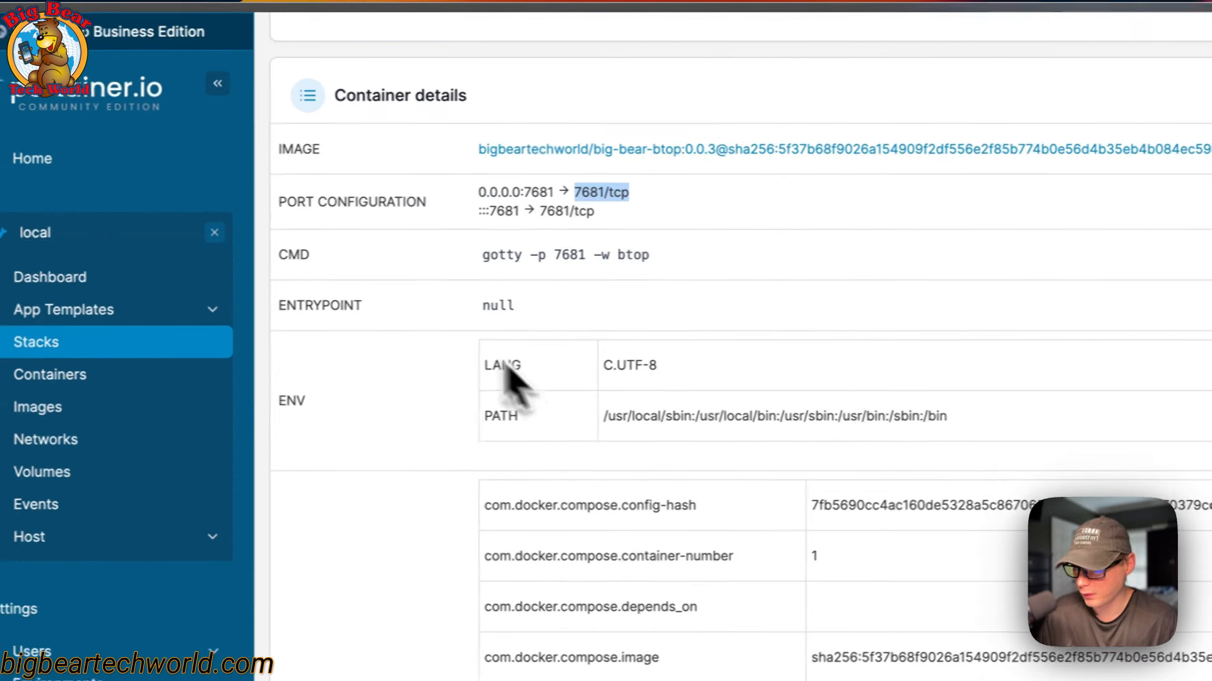
Step: Review the container's start command, entrypoint, environment variables and Docker Compose labels
{"action": "left_click", "coordinate": [326, 253]}
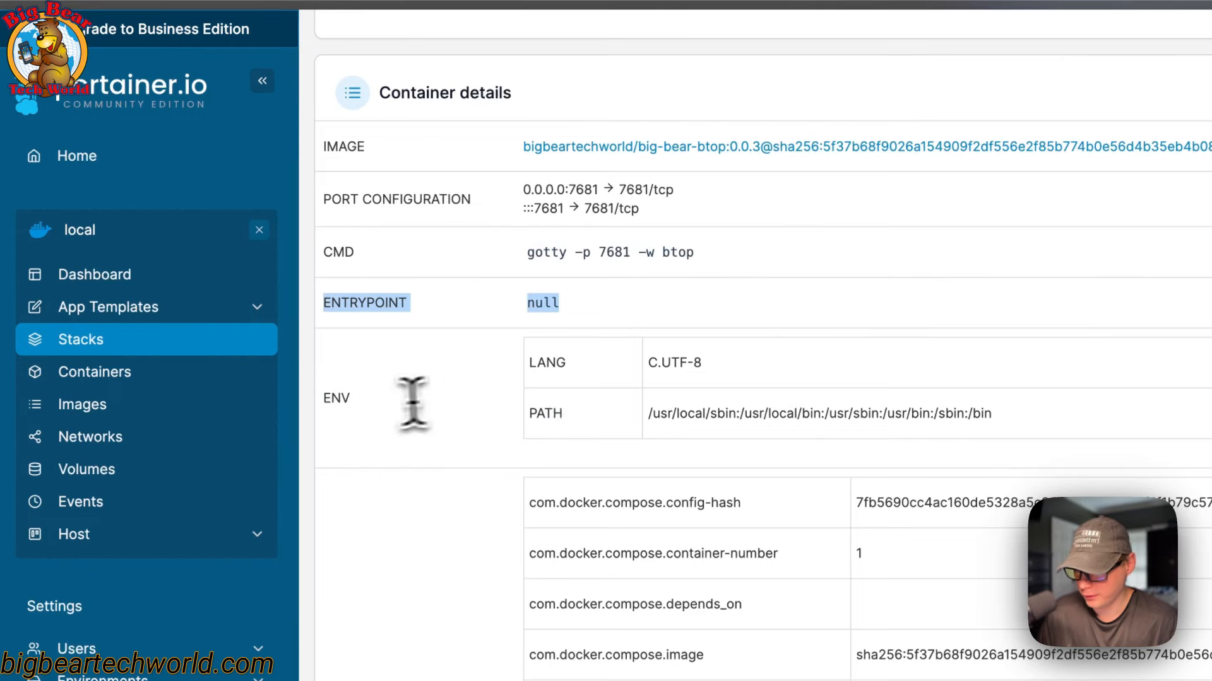
{"action": "left_click_drag", "start_coordinate": [327, 401], "coordinate": [921, 472]}
{"action": "scroll", "coordinate": [912, 478], "scroll_direction": "down", "scroll_amount": 7}
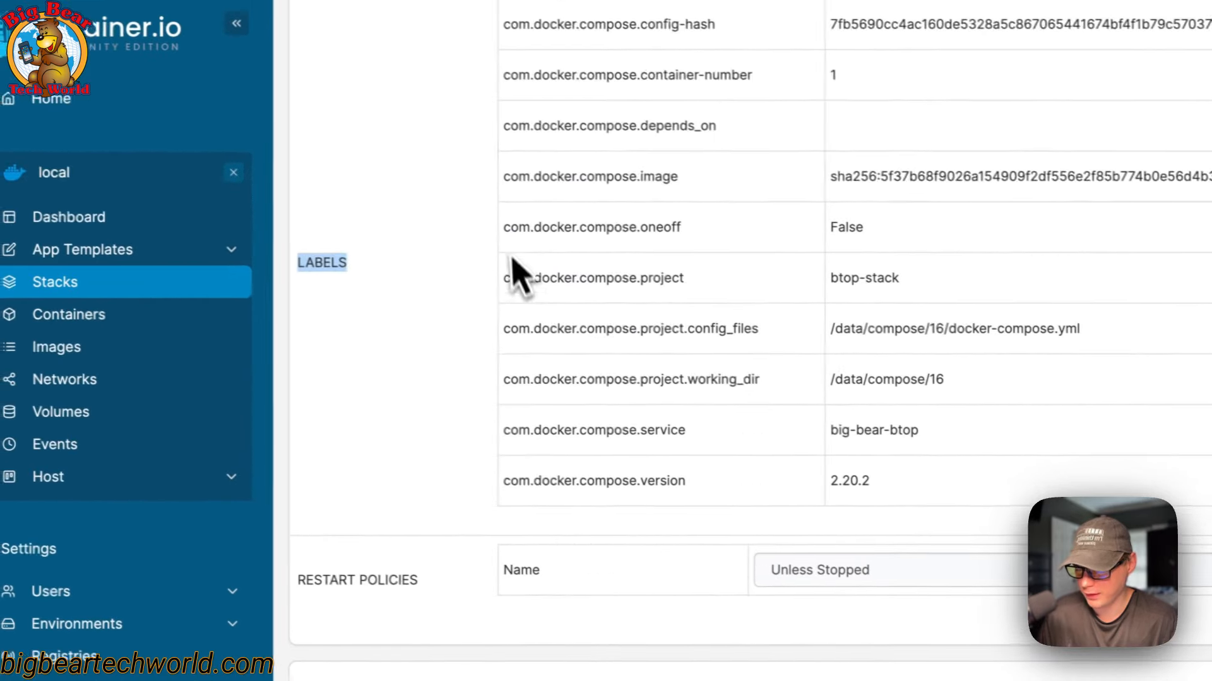
{"action": "left_click_drag", "start_coordinate": [505, 232], "coordinate": [456, 459]}
{"action": "left_click", "coordinate": [468, 448]}
{"action": "scroll", "coordinate": [629, 395], "scroll_direction": "up", "scroll_amount": 2}
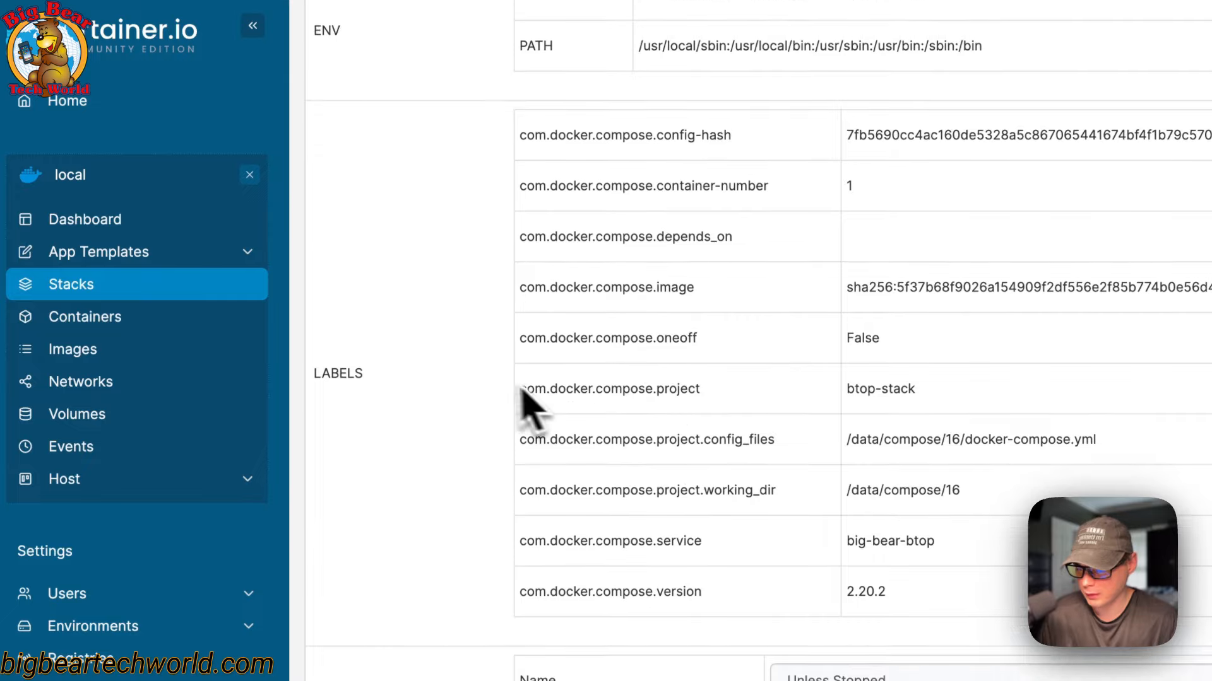
Step: Look through the container's restart policy options, keeping Unless Stopped selected
{"action": "scroll", "coordinate": [533, 404], "scroll_direction": "down", "scroll_amount": 3}
{"action": "left_click", "coordinate": [929, 507]}
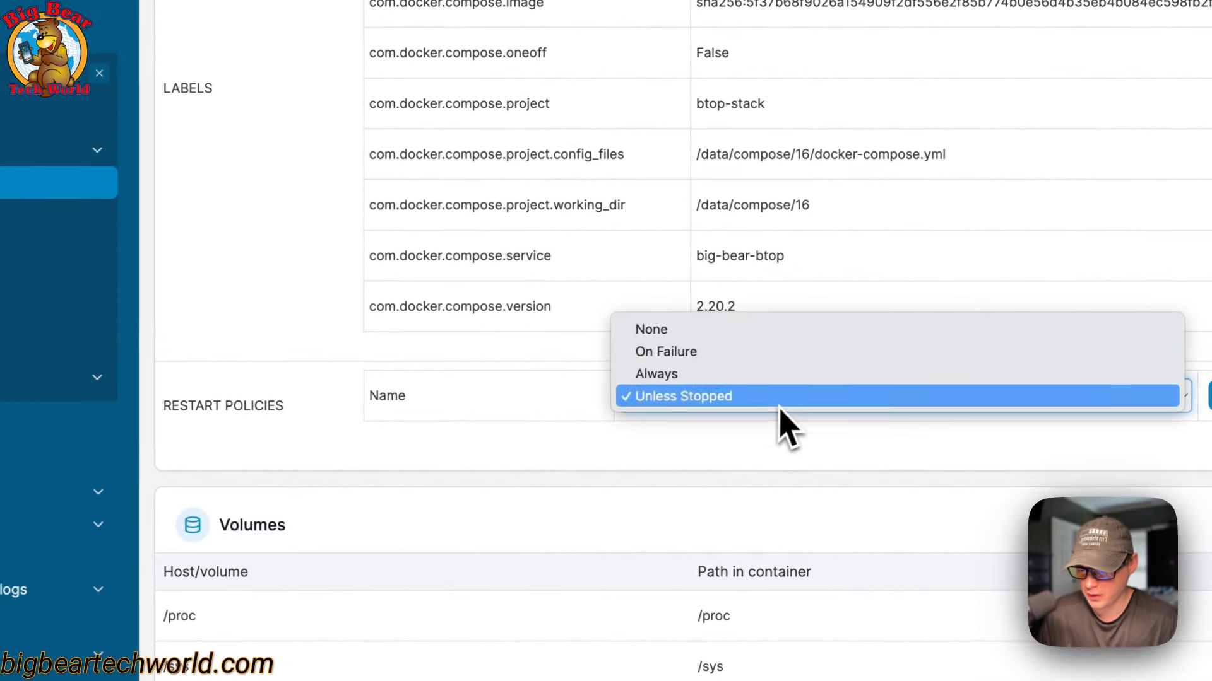
{"action": "left_click", "coordinate": [556, 410]}
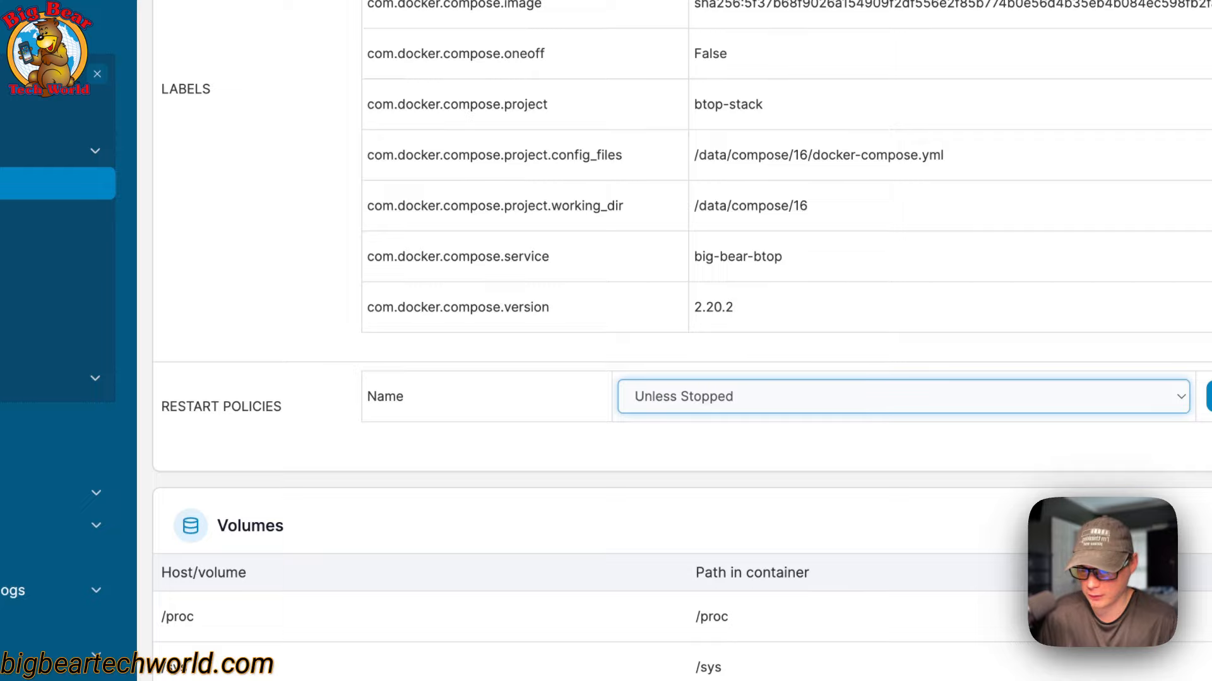
Step: Return to btop-stack's compose editor, bring up the stack update confirmation, and dismiss it without updating
{"action": "scroll", "coordinate": [556, 410], "scroll_direction": "up", "scroll_amount": 10}
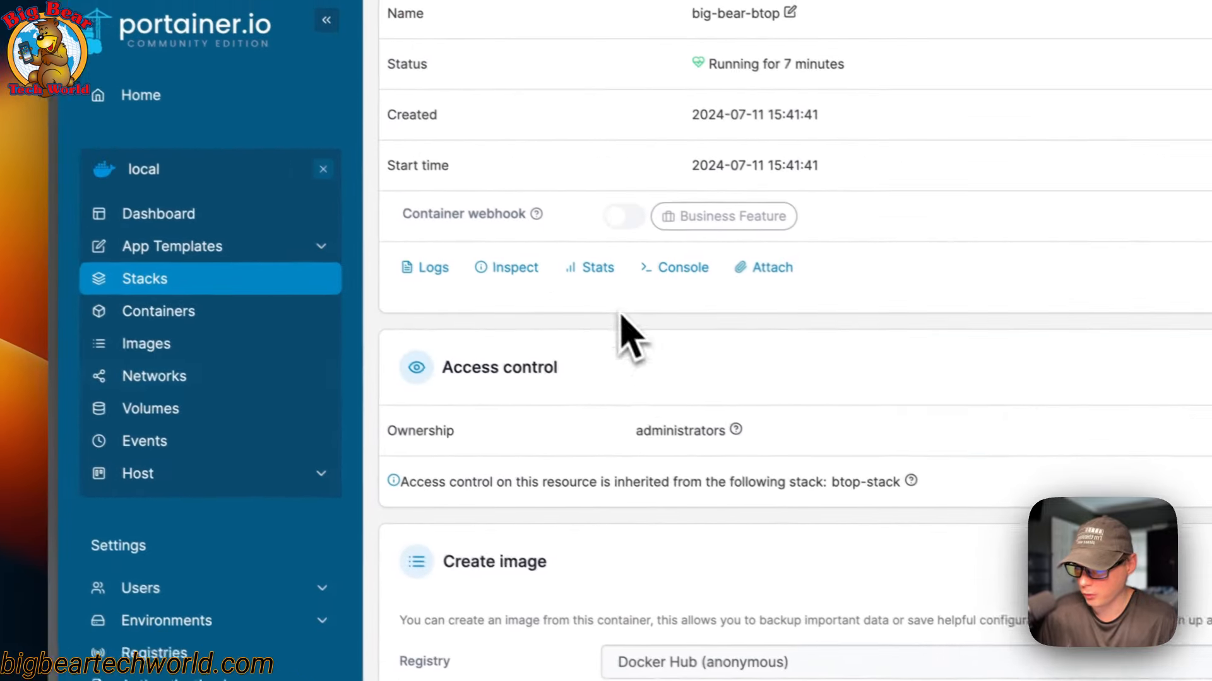
{"action": "left_click", "coordinate": [262, 331]}
{"action": "left_click", "coordinate": [479, 234]}
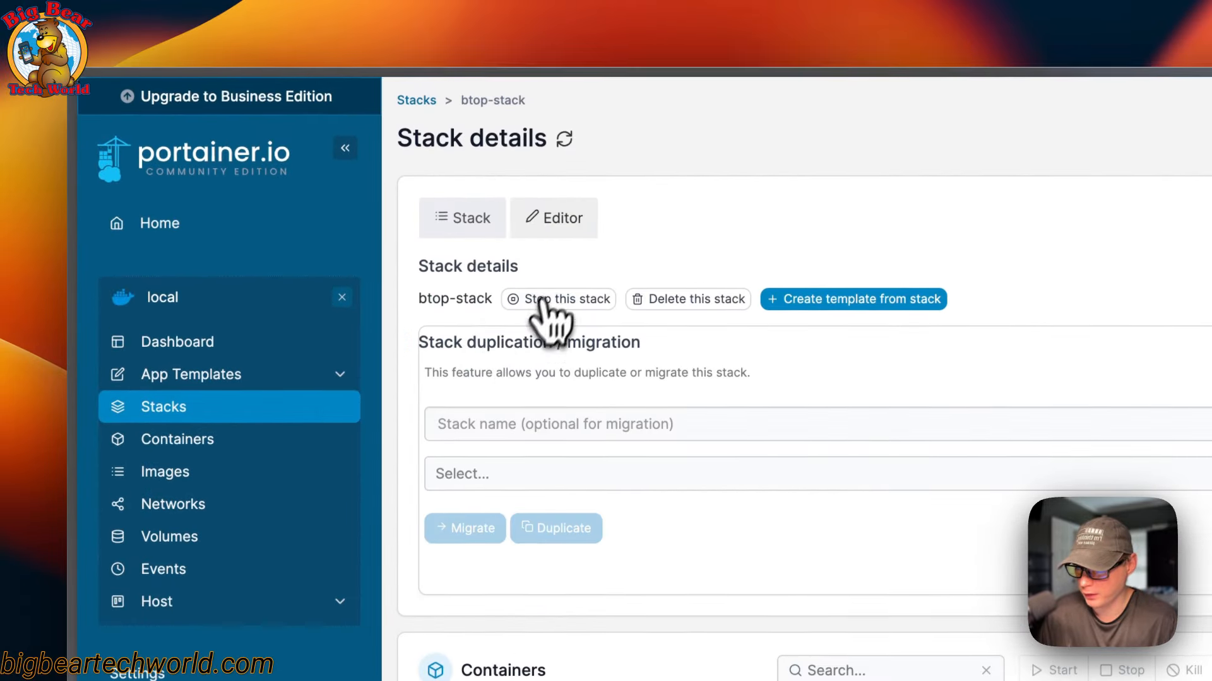
{"action": "left_click", "coordinate": [552, 240]}
{"action": "scroll", "coordinate": [689, 454], "scroll_direction": "down", "scroll_amount": 3}
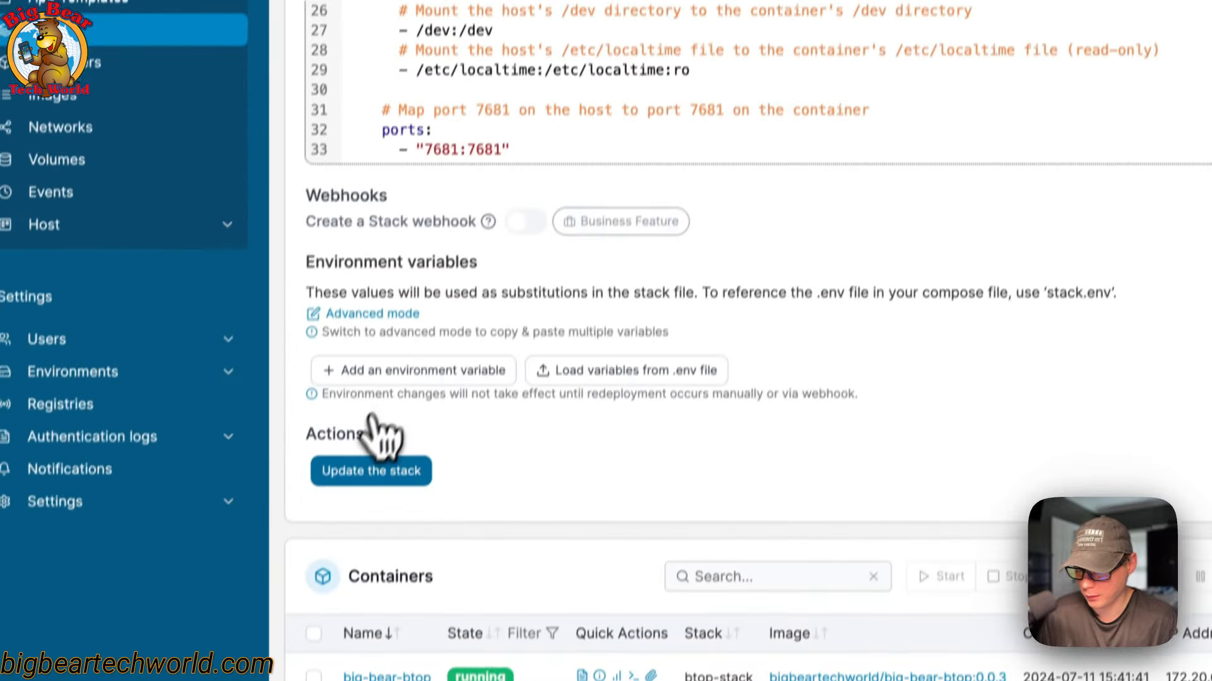
{"action": "left_click", "coordinate": [363, 464]}
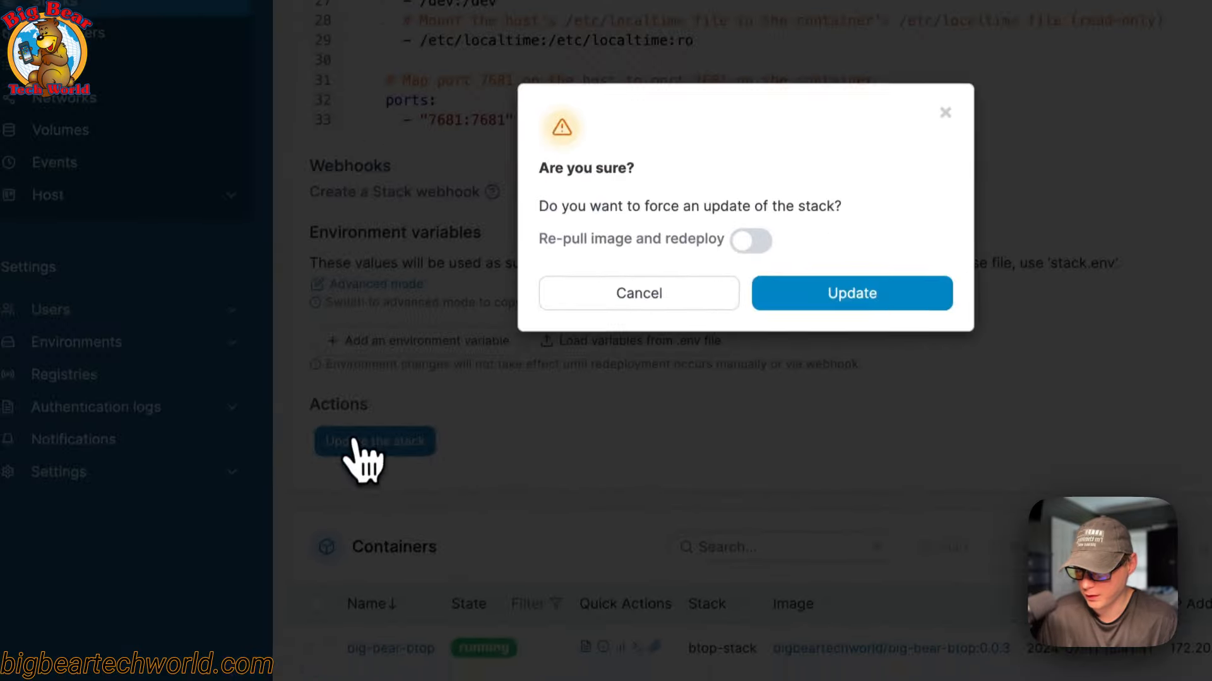
{"action": "left_click", "coordinate": [757, 374]}
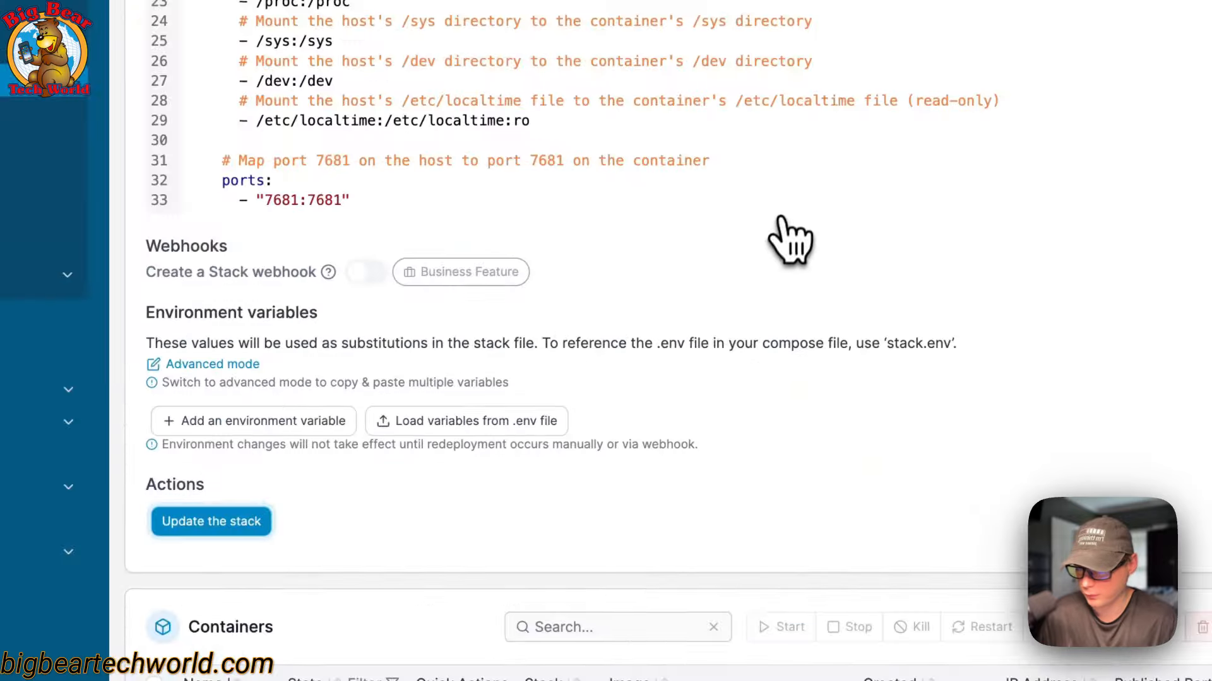
Step: Open the big-bear-btop container again and review its volume mappings and connected networks
{"action": "scroll", "coordinate": [523, 527], "scroll_direction": "down", "scroll_amount": 5}
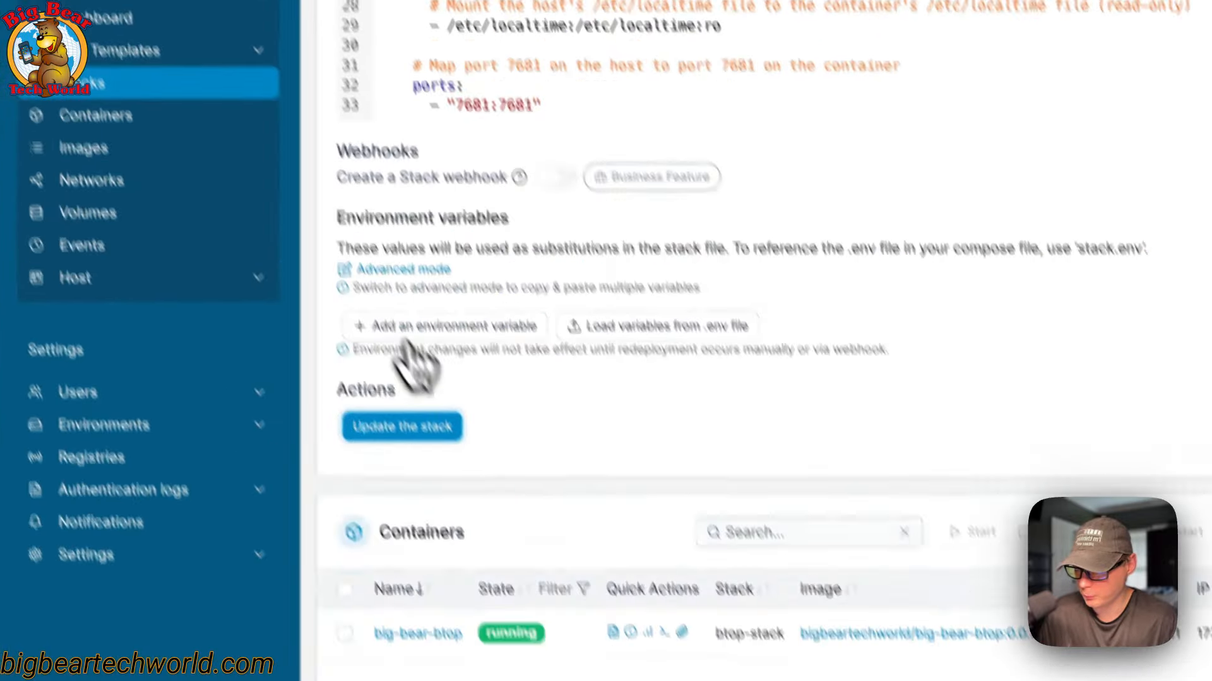
{"action": "left_click", "coordinate": [411, 476]}
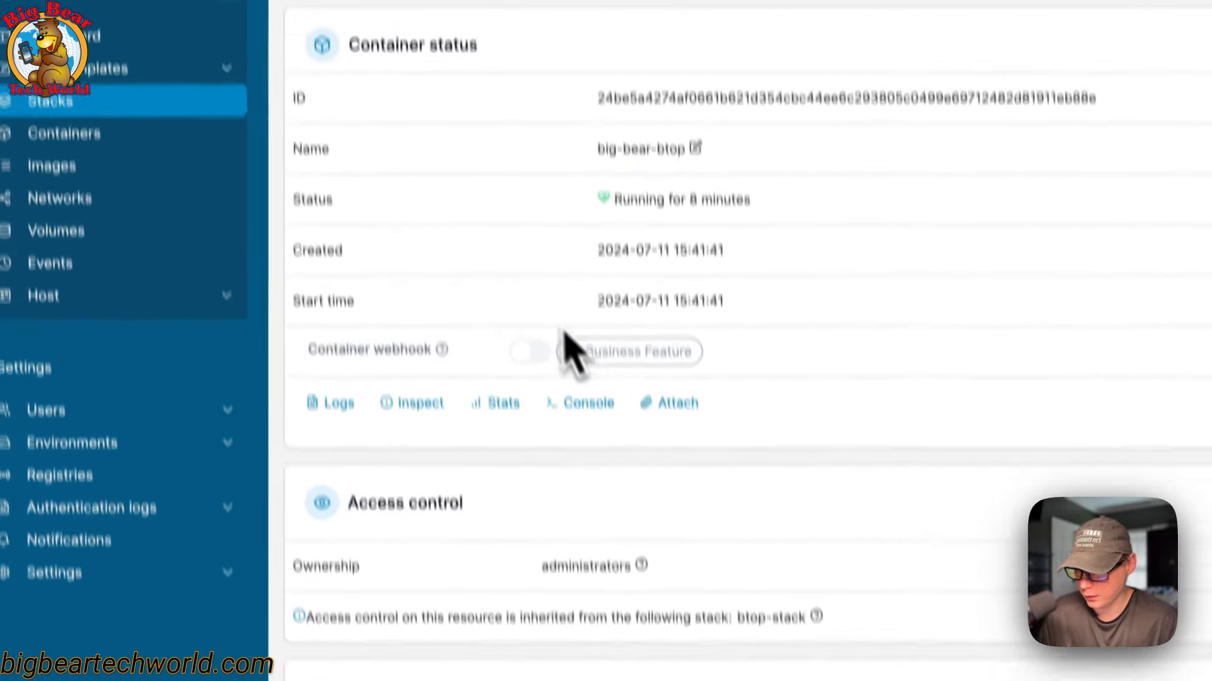
{"action": "scroll", "coordinate": [533, 419], "scroll_direction": "down", "scroll_amount": 15}
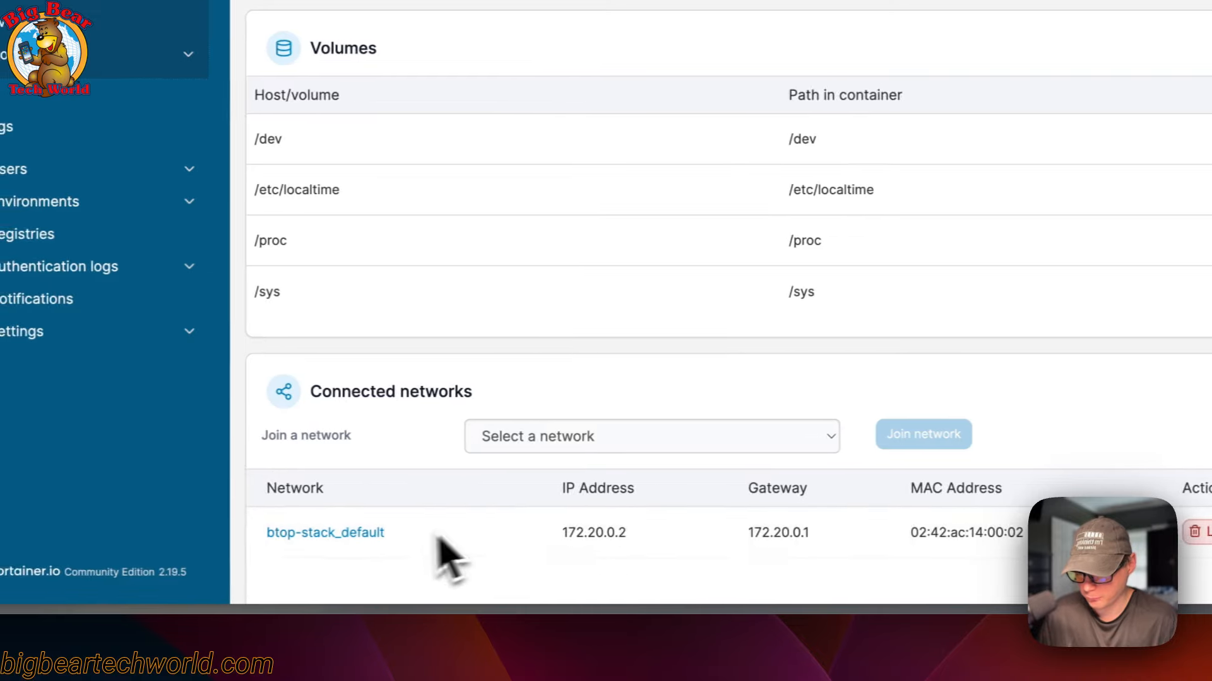
Step: Open the btop web interface at 192.168.20.111:7681 in the browser
{"action": "scroll", "coordinate": [616, 335], "scroll_direction": "up", "scroll_amount": 10}
{"action": "scroll", "coordinate": [560, 348], "scroll_direction": "up", "scroll_amount": 8}
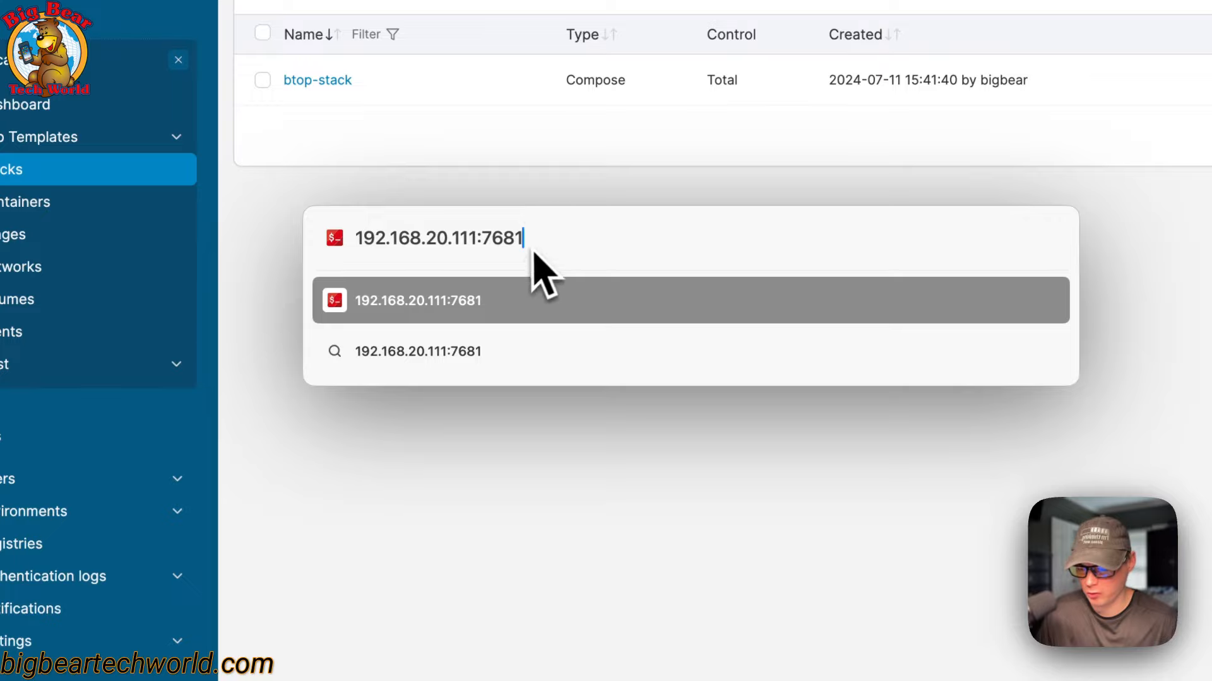
{"action": "key", "text": "Return"}
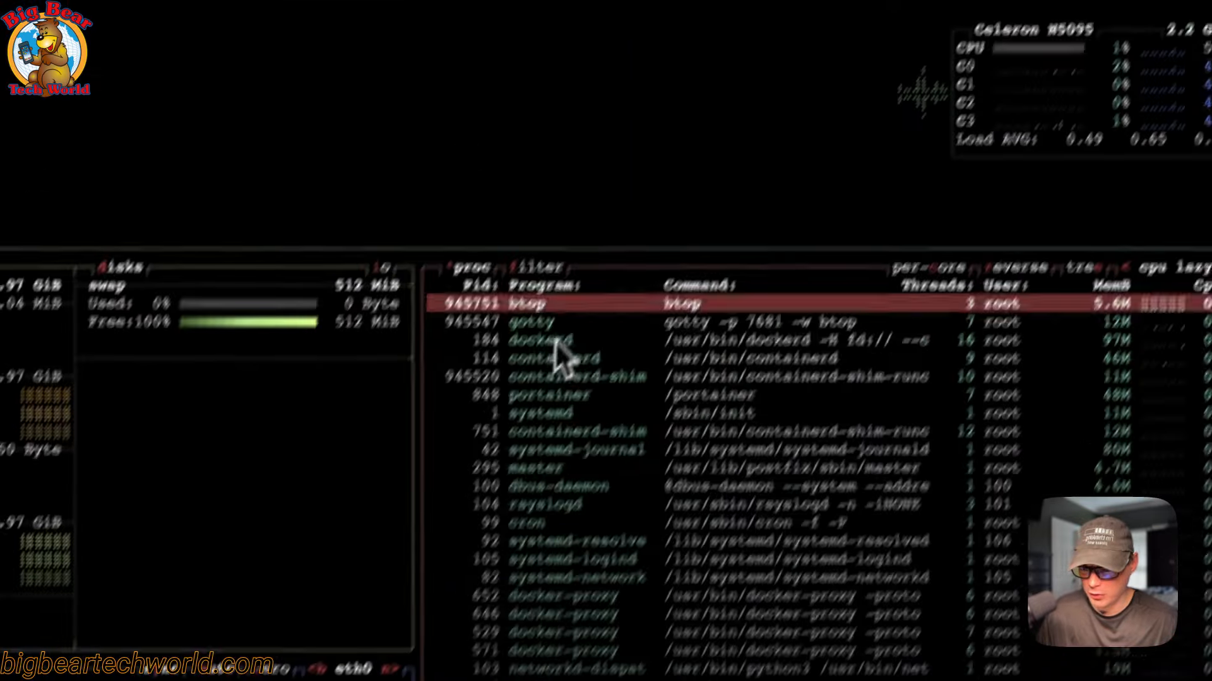
Step: Select the docker-proxy process with PID 529 in btop's process list and show its details
{"action": "key", "text": "Down"}
{"action": "key", "text": "Down"}
{"action": "key", "text": "Down"}
{"action": "key", "text": "Down"}
{"action": "key", "text": "Down"}
{"action": "key", "text": "Down"}
{"action": "key", "text": "Down"}
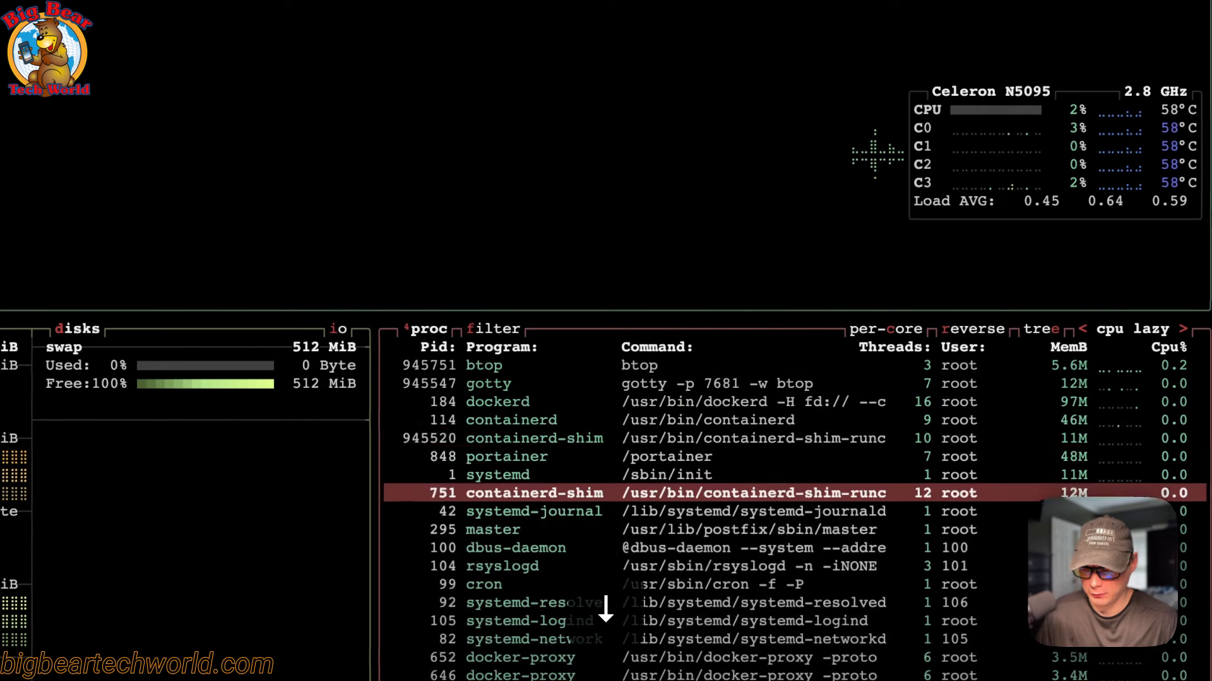
{"action": "key", "text": "Down"}
{"action": "key", "text": "Down"}
{"action": "key", "text": "Down"}
{"action": "key", "text": "Down"}
{"action": "key", "text": "Down"}
{"action": "key", "text": "Down"}
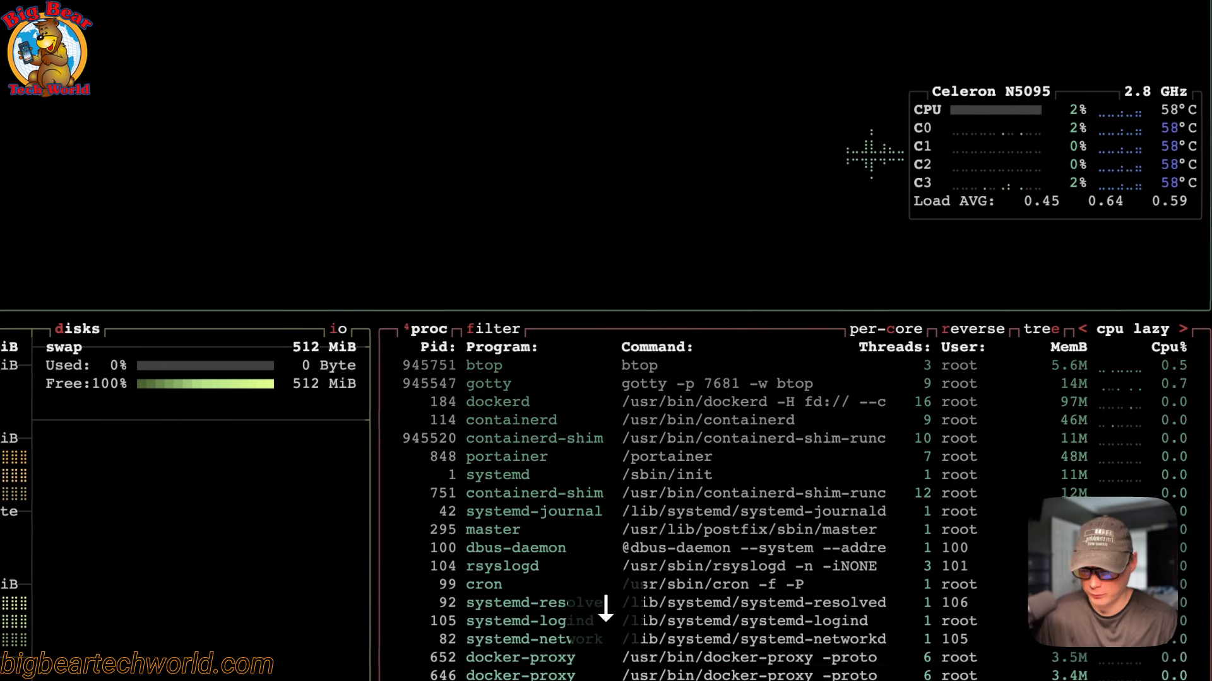
{"action": "key", "text": "Return"}
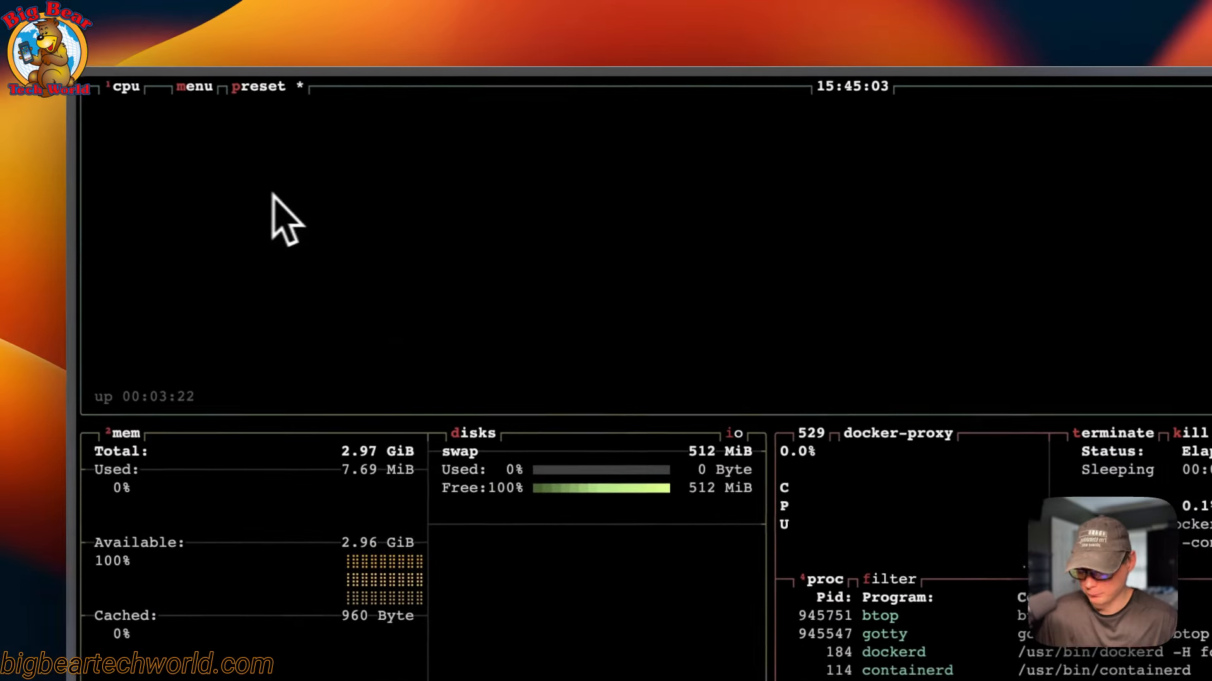
Step: Open btop's main menu, look at its Options, Help and Quit entries, and close it
{"action": "key", "text": "m"}
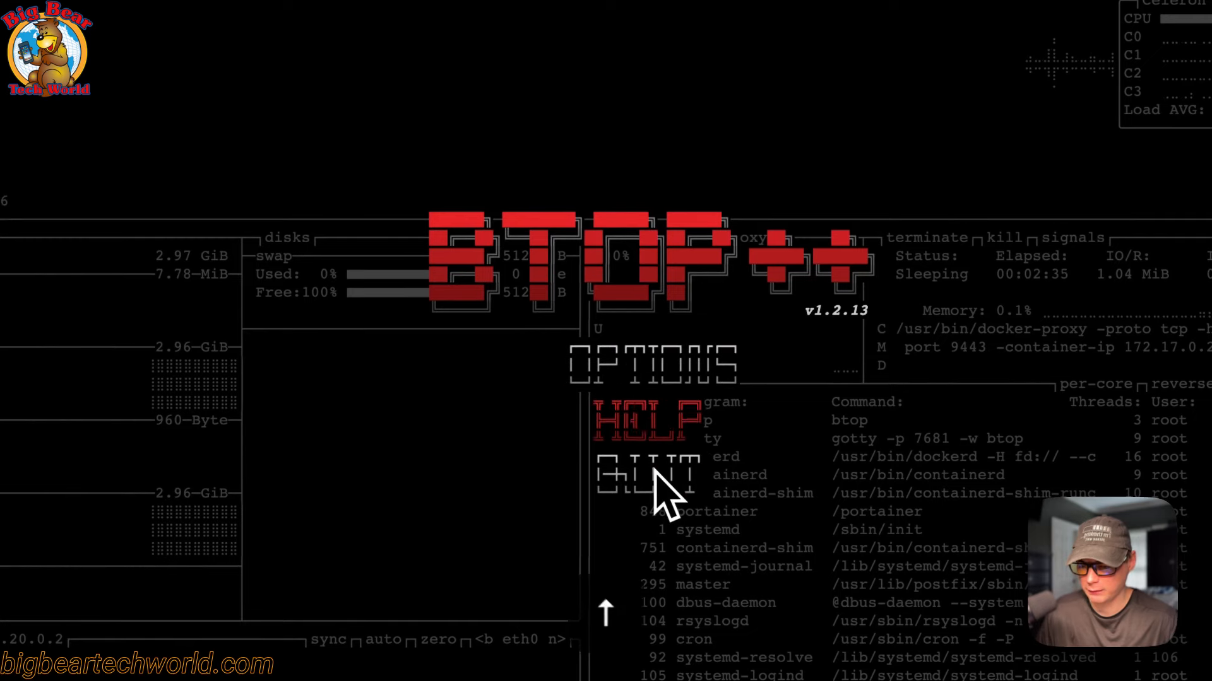
{"action": "key", "text": "Up"}
{"action": "key", "text": "Escape"}
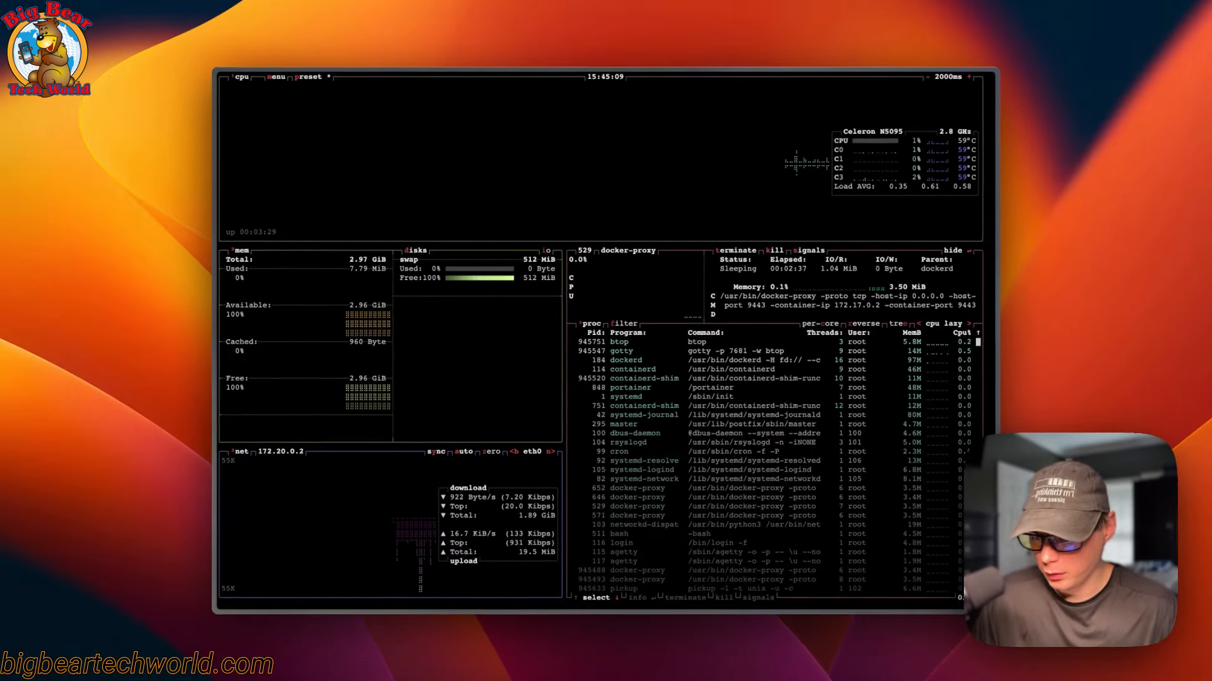